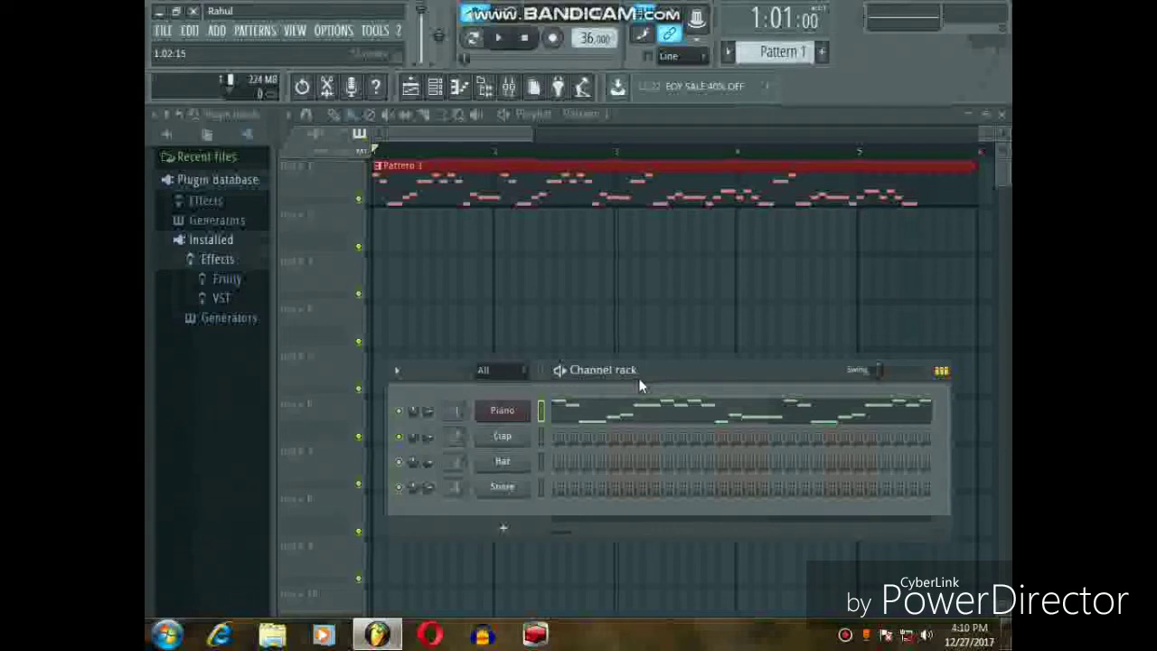
# Hide the channel rack and play the Pattern 1 clip in the playlist, pausing near its end.
pyautogui.moveTo(650, 375); pyautogui.dragTo(654, 384)
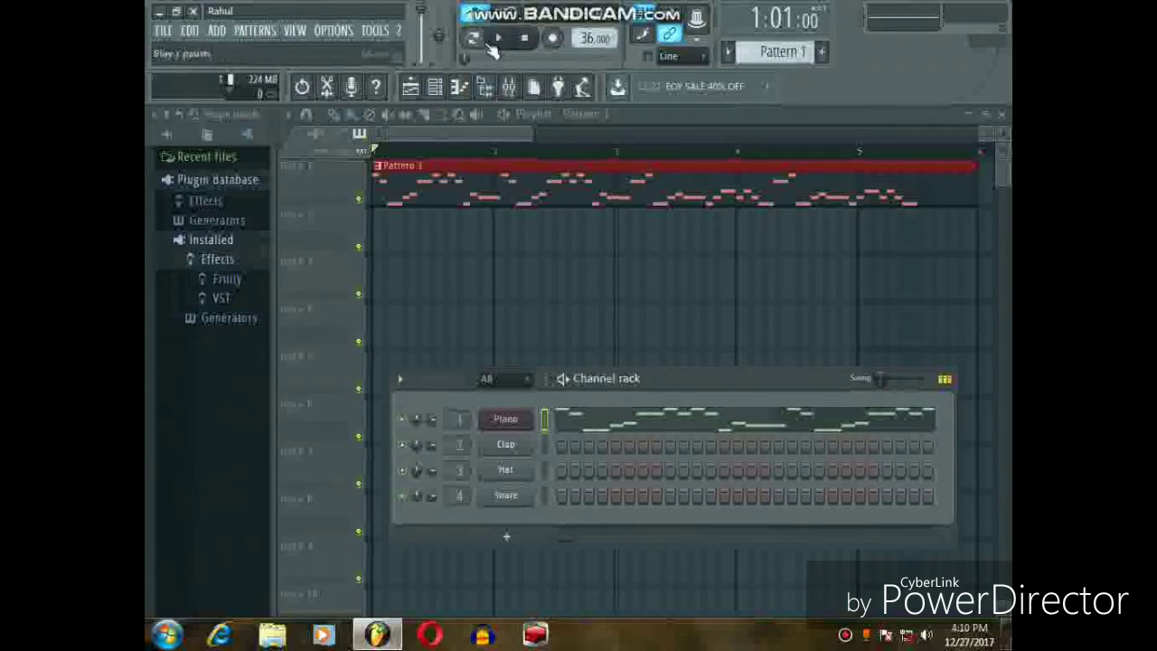
pyautogui.click(434, 86)
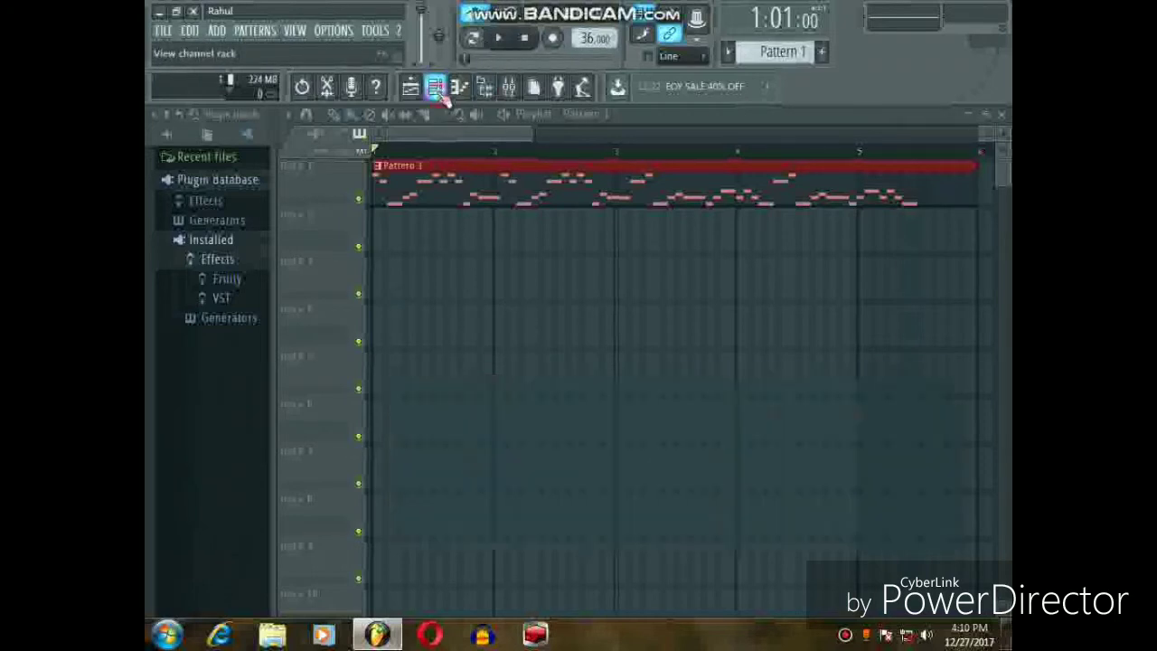
pyautogui.click(498, 41)
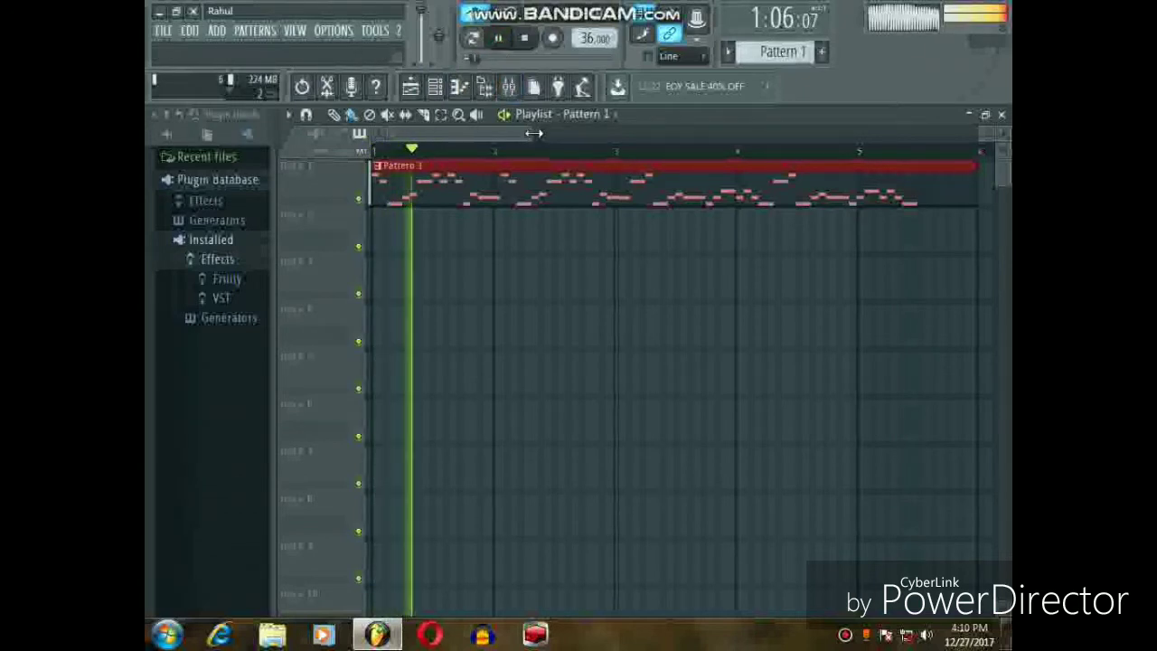
pyautogui.moveTo(524, 132); pyautogui.dragTo(629, 129)
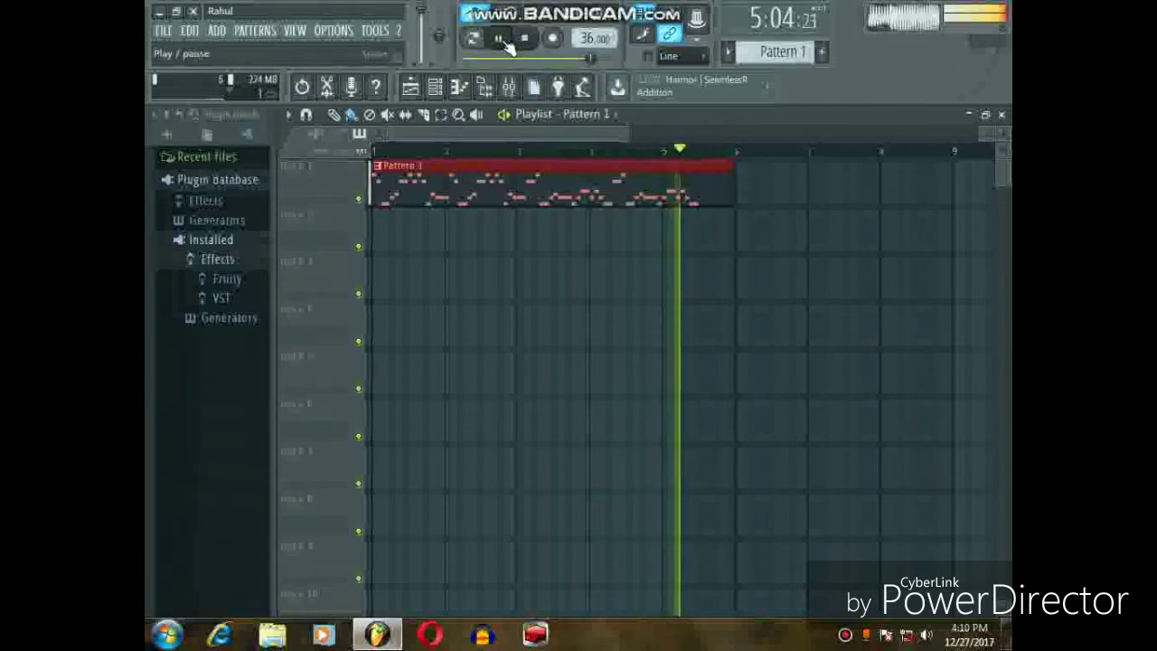
pyautogui.click(500, 39)
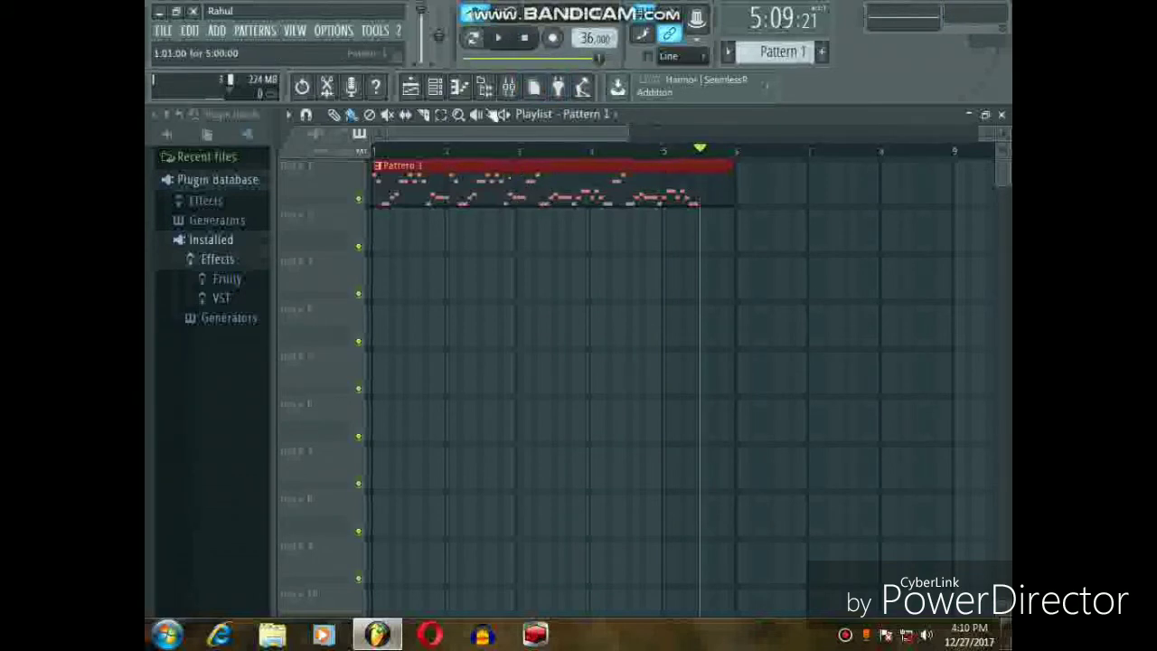
# Show the channel rack and replace the Piano channel's instrument with Harmor.
pyautogui.click(435, 87)
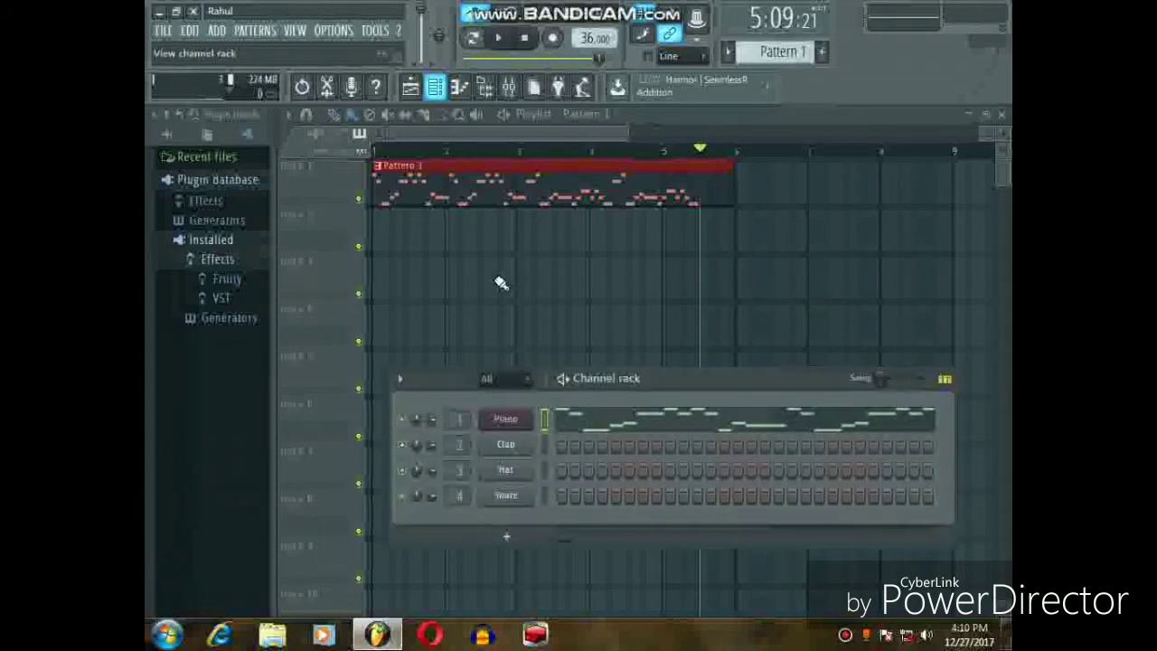
pyautogui.rightClick(504, 422)
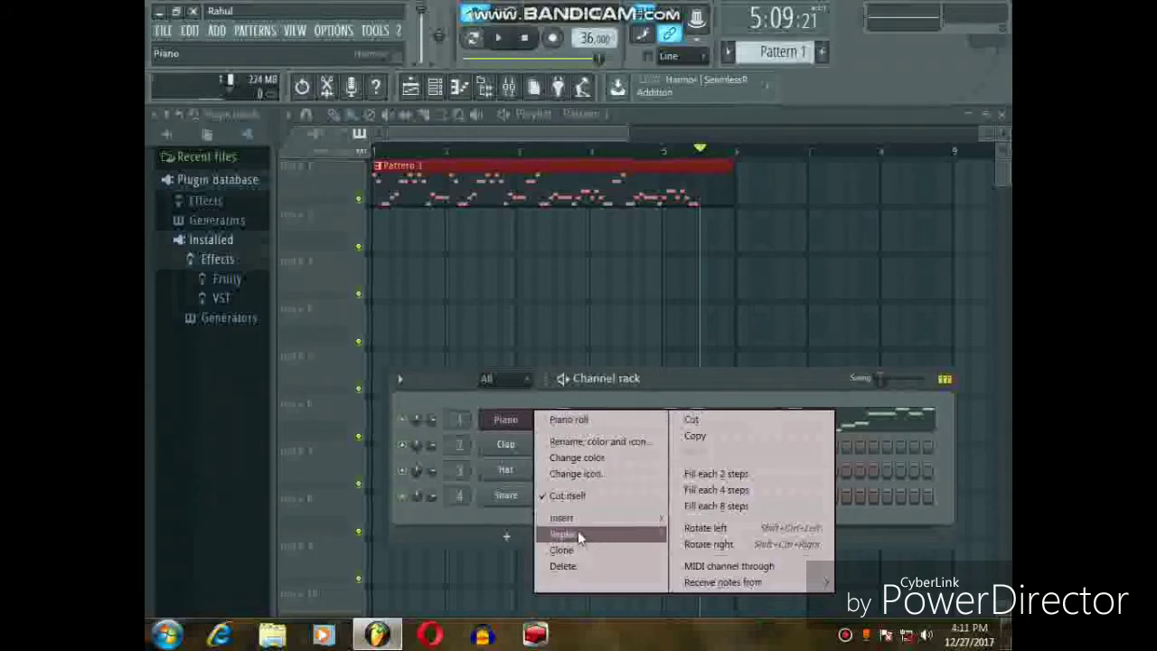
pyautogui.moveTo(577, 532)
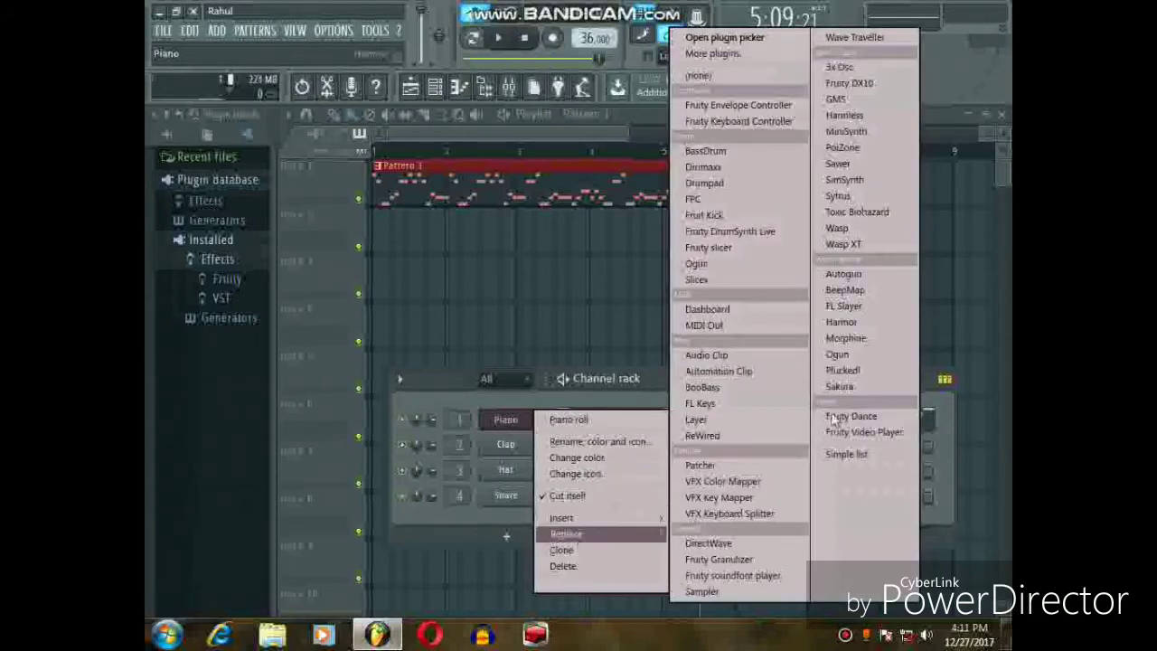
pyautogui.click(850, 321)
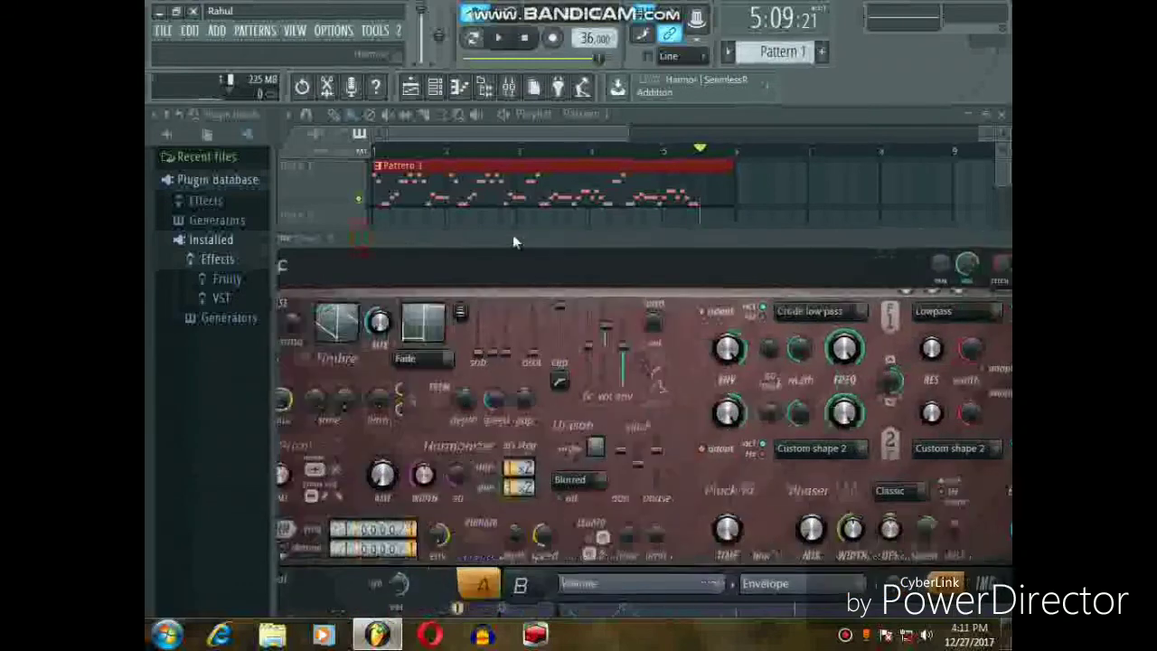
# Load a preset from Harmor's preset list and close the plugin window.
pyautogui.click(355, 240)
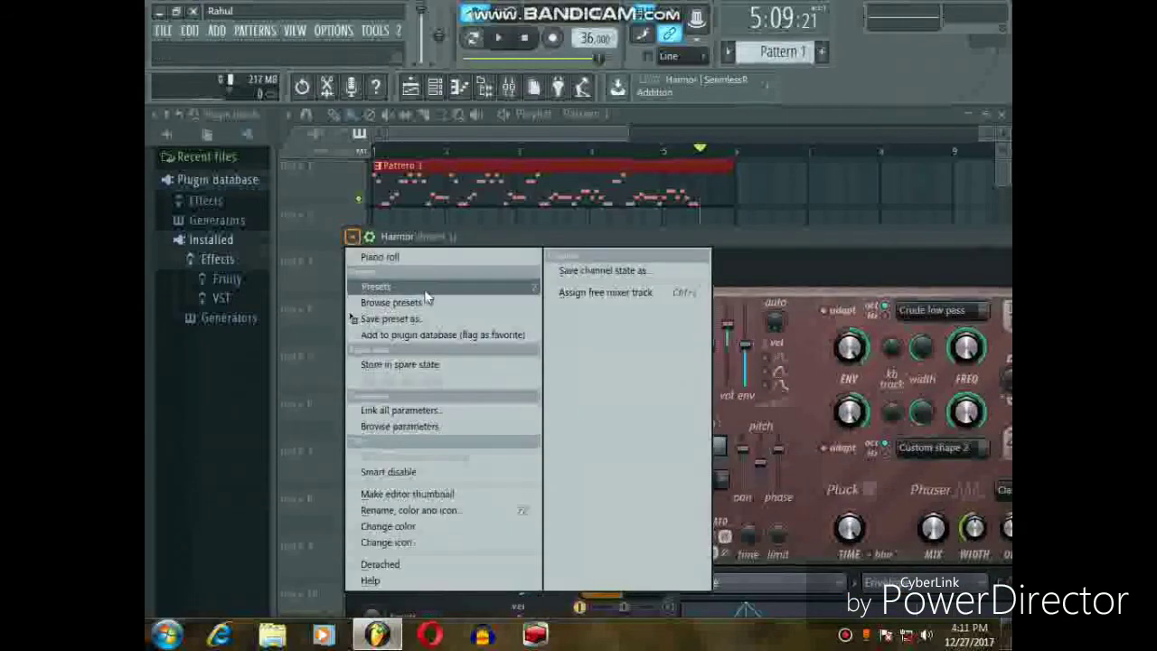
pyautogui.moveTo(375, 282)
pyautogui.click(545, 221)
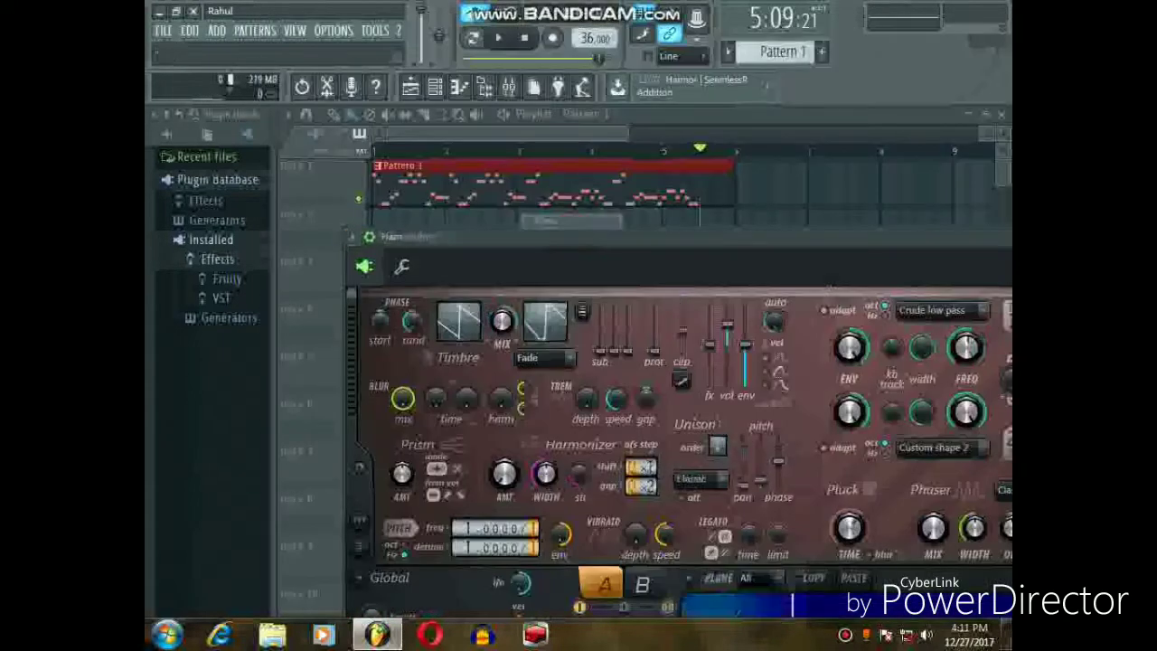
pyautogui.click(980, 234)
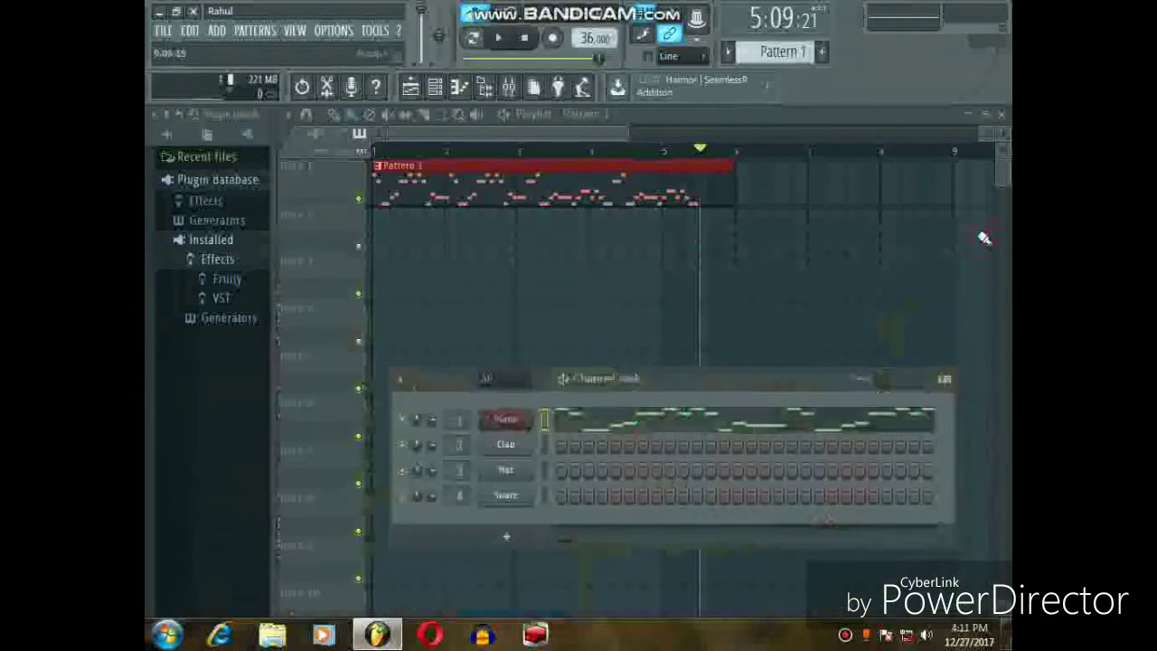
# Open the Piano channel's piano roll and delete all of its existing notes.
pyautogui.rightClick(508, 421)
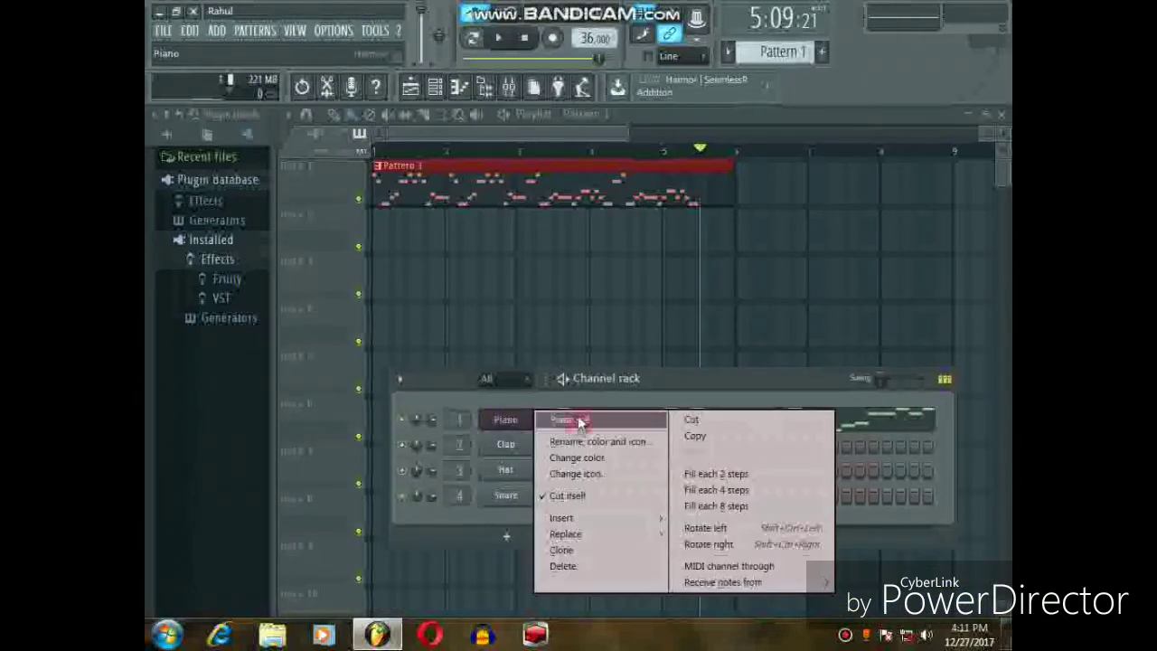
pyautogui.click(577, 417)
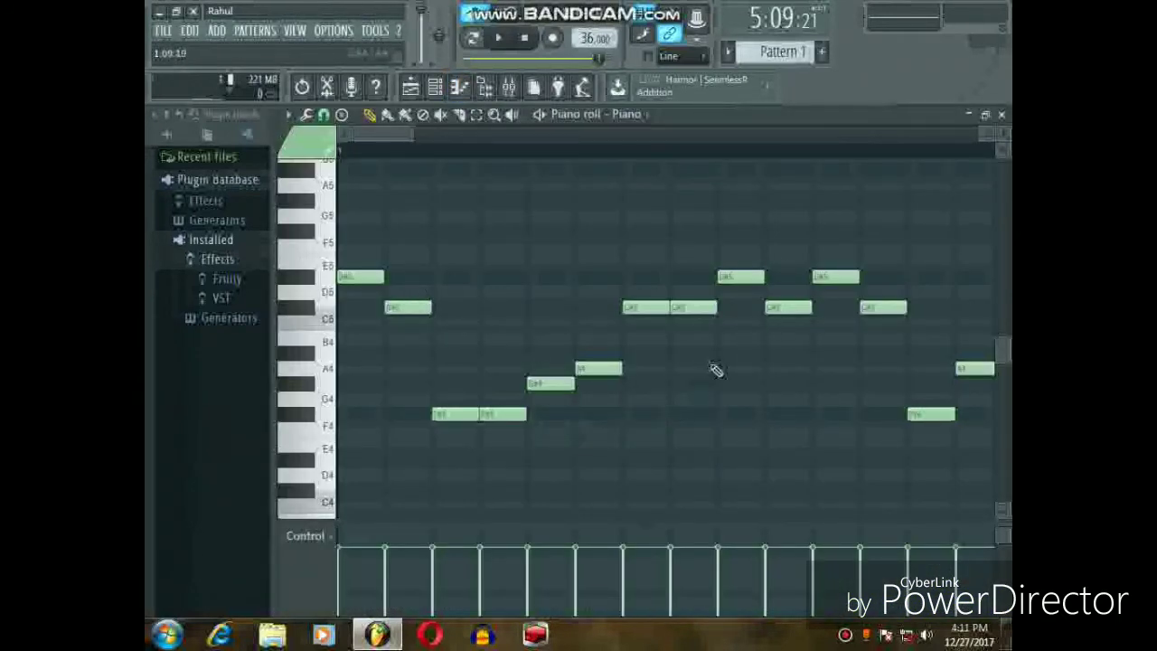
pyautogui.moveTo(412, 133); pyautogui.dragTo(728, 178)
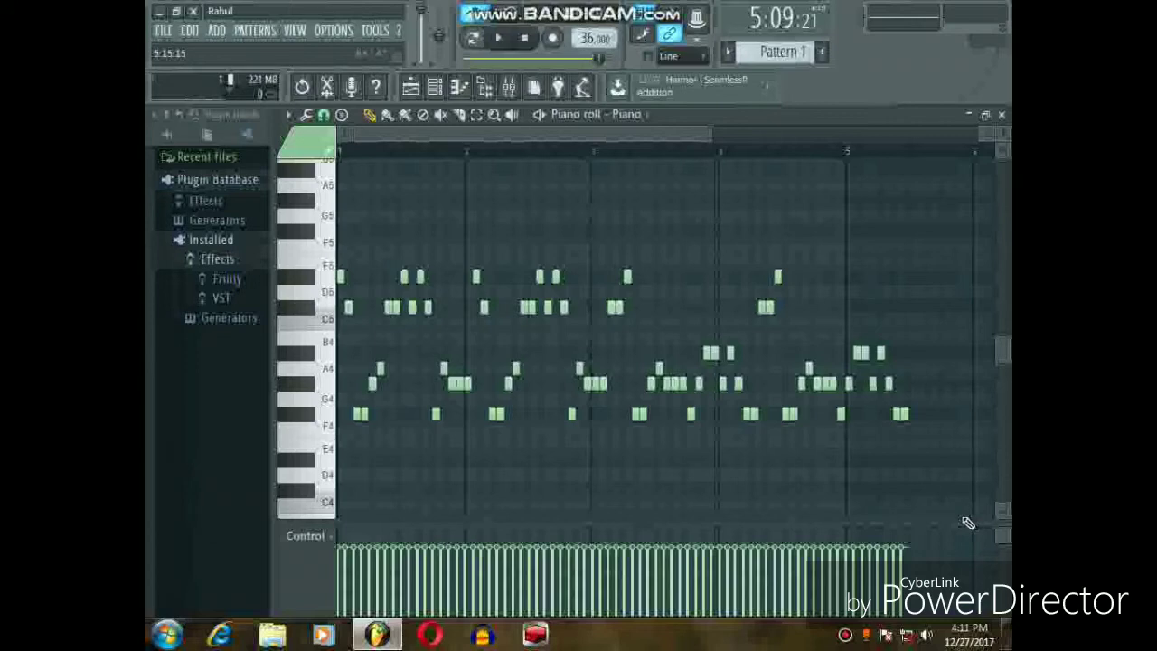
pyautogui.hotkey('ctrl', 'a')
pyautogui.hotkey('ctrl', 'd')
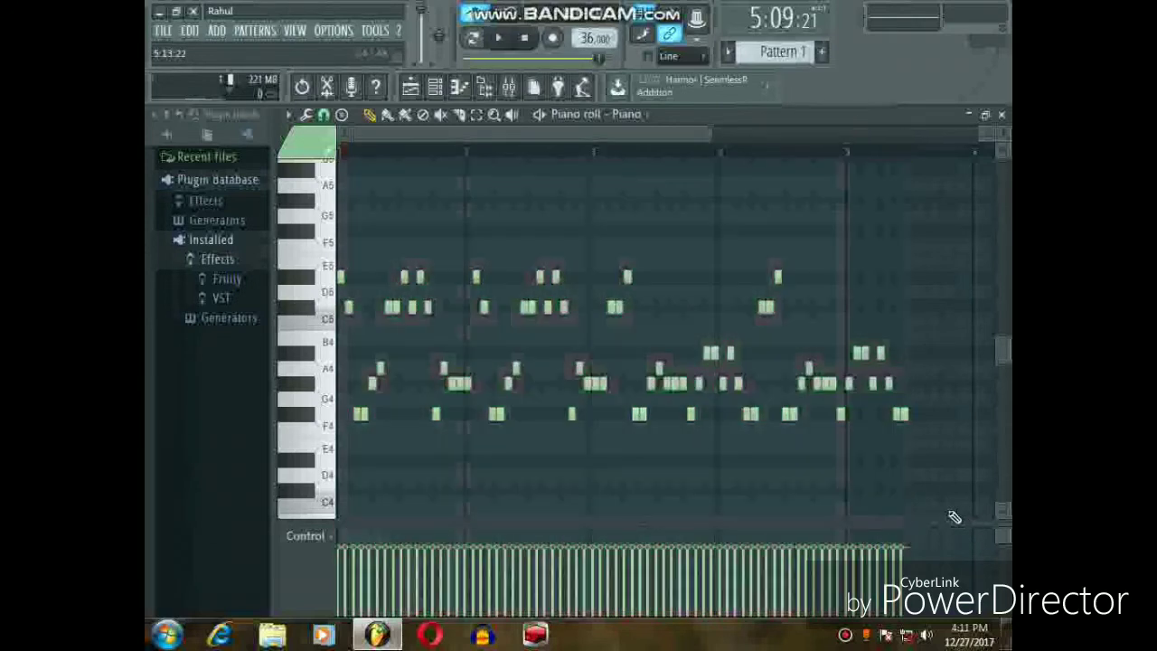
pyautogui.hotkey('ctrl', 'a')
pyautogui.press('Delete')
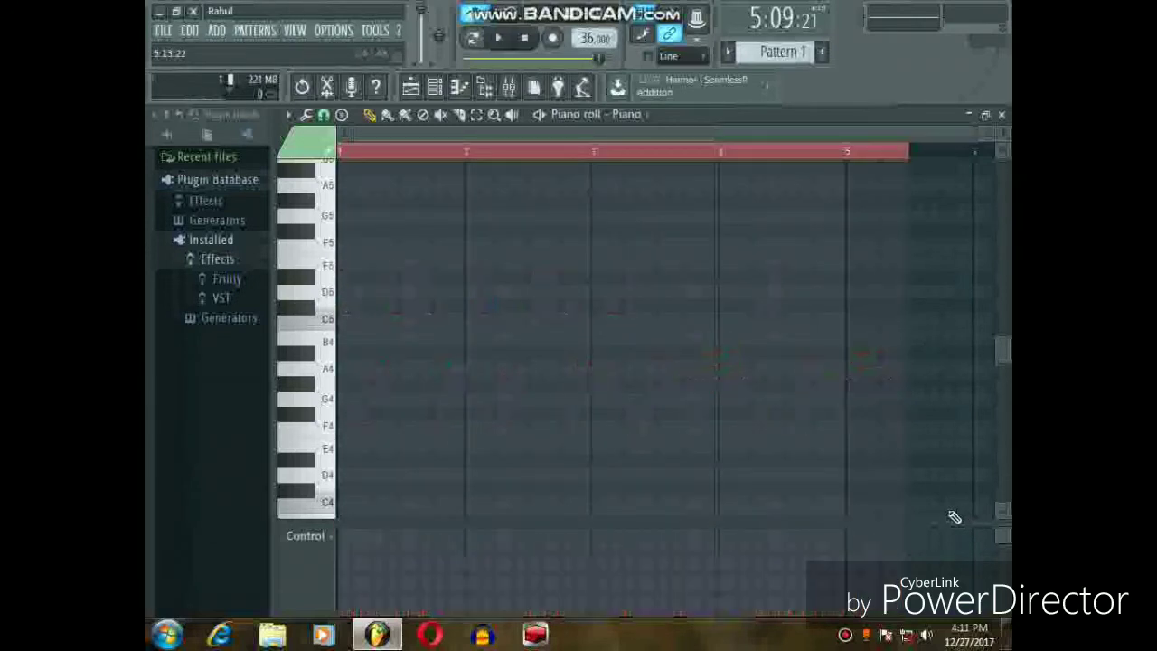
pyautogui.hotkey('ctrl', 'd')
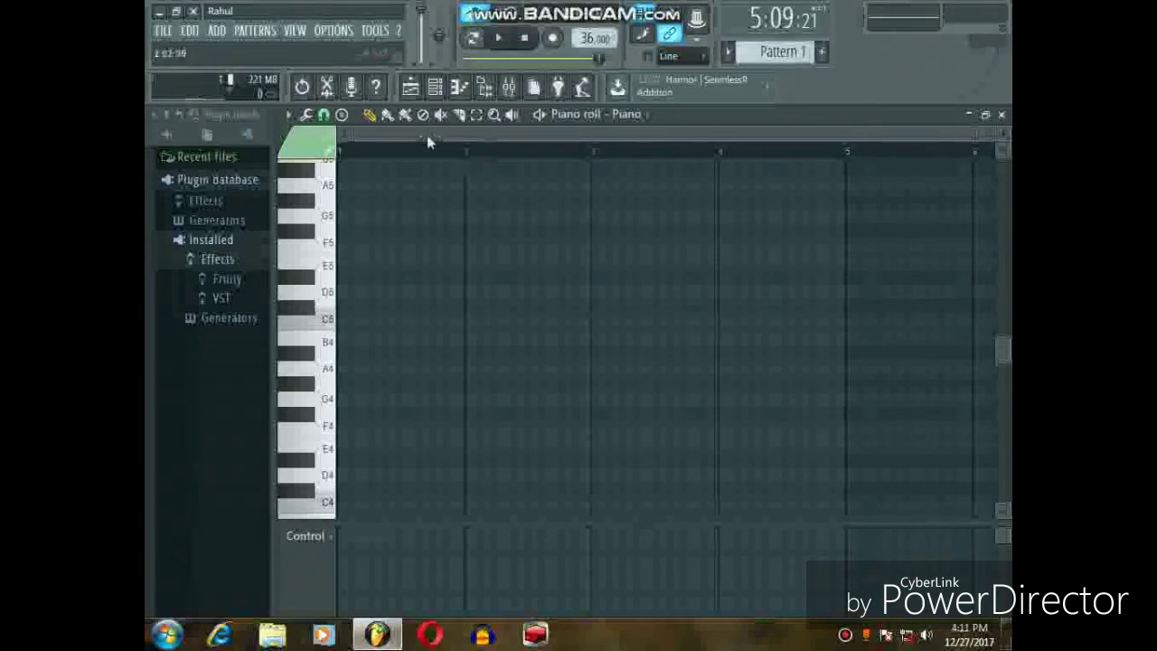
# Draw six consecutive one-step notes from the start of bar 1: D#5, C#5, F#4, F#4, G#4 and A4.
pyautogui.moveTo(970, 133); pyautogui.dragTo(512, 164)
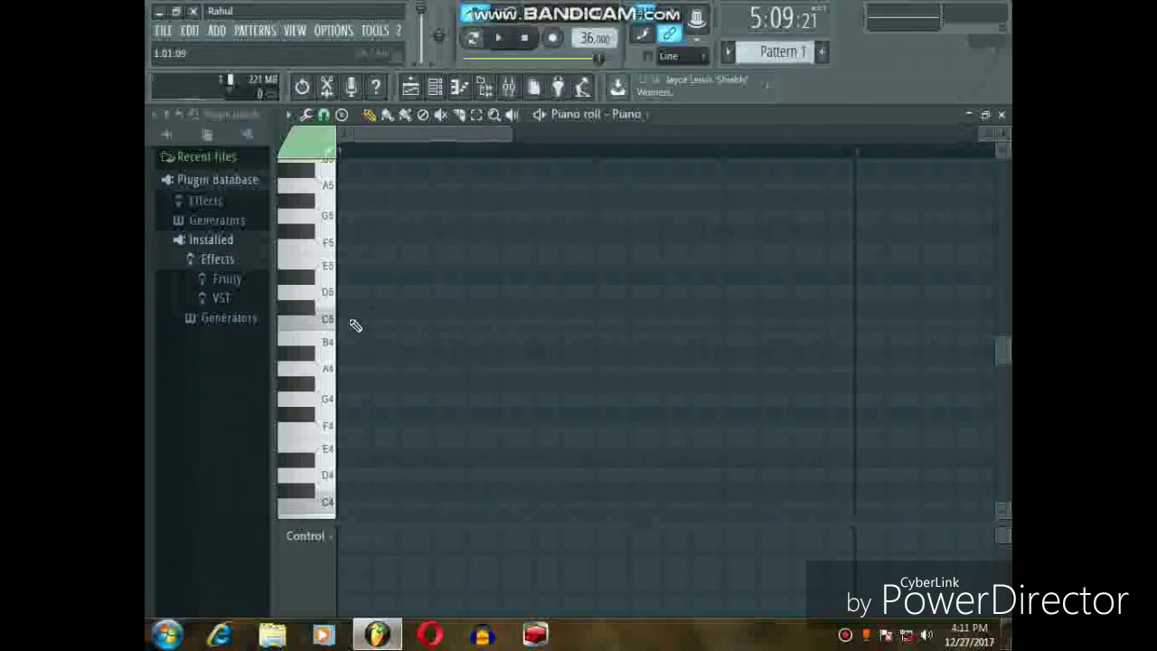
pyautogui.click(352, 279)
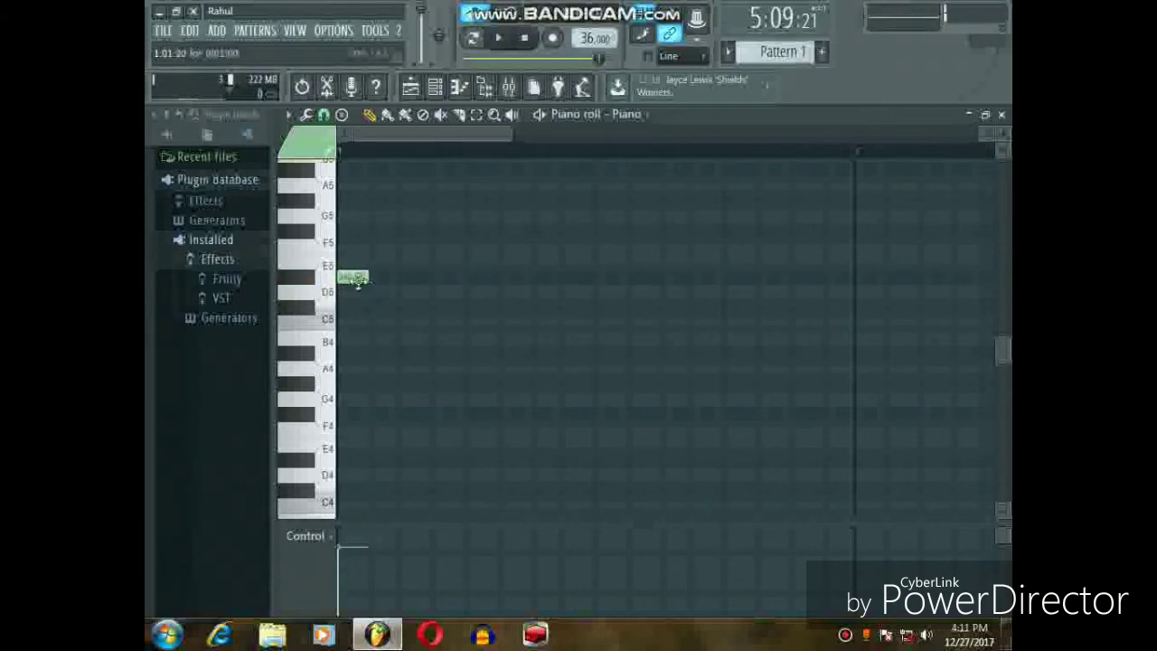
pyautogui.click(380, 312)
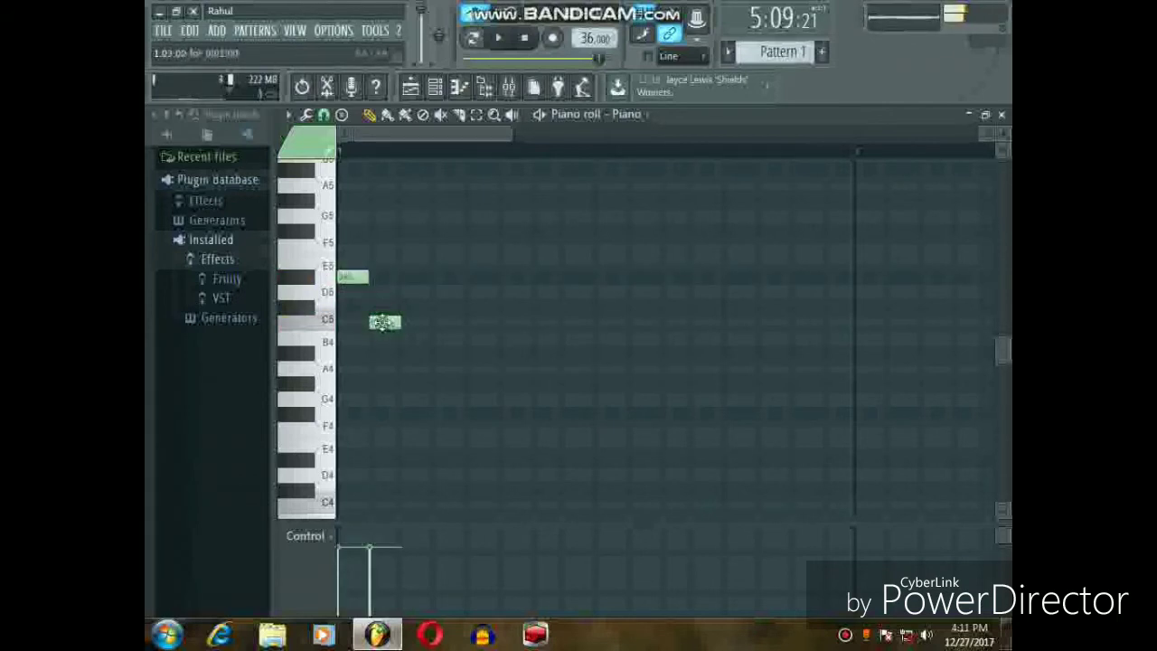
pyautogui.click(380, 307)
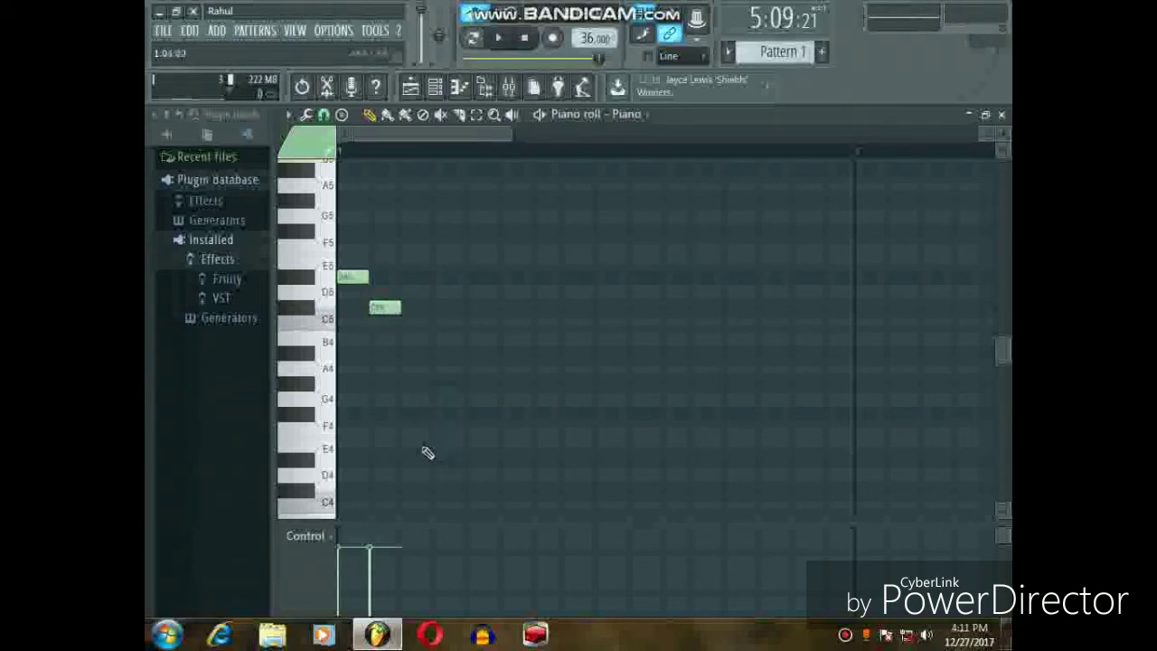
pyautogui.click(419, 415)
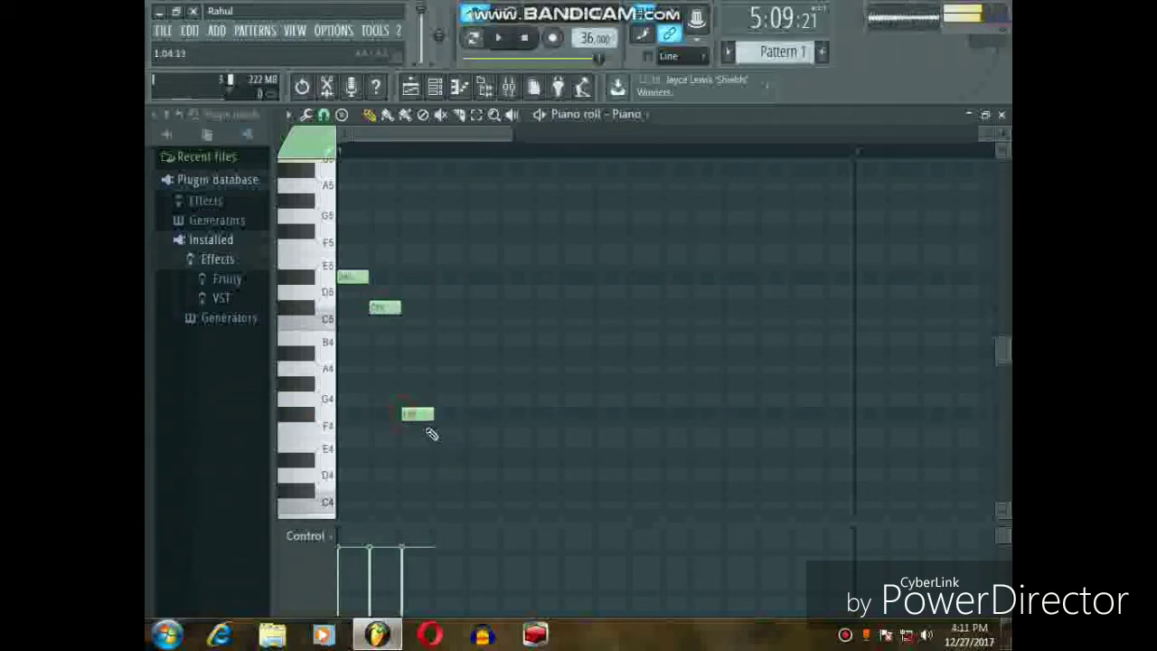
pyautogui.click(440, 418)
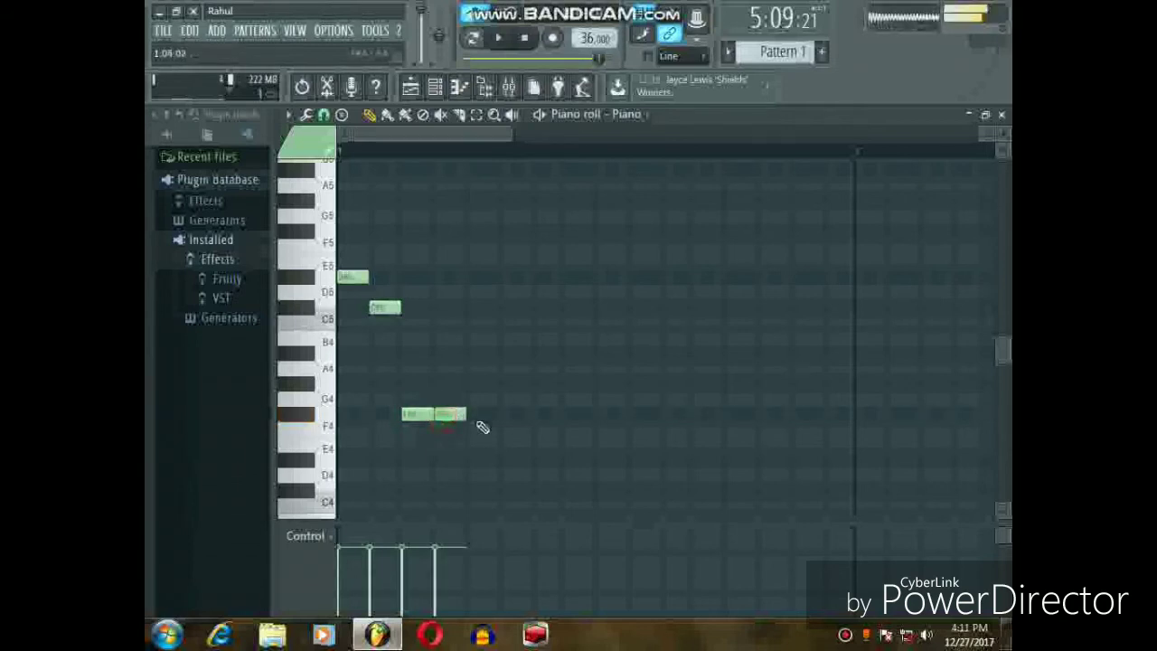
pyautogui.click(478, 383)
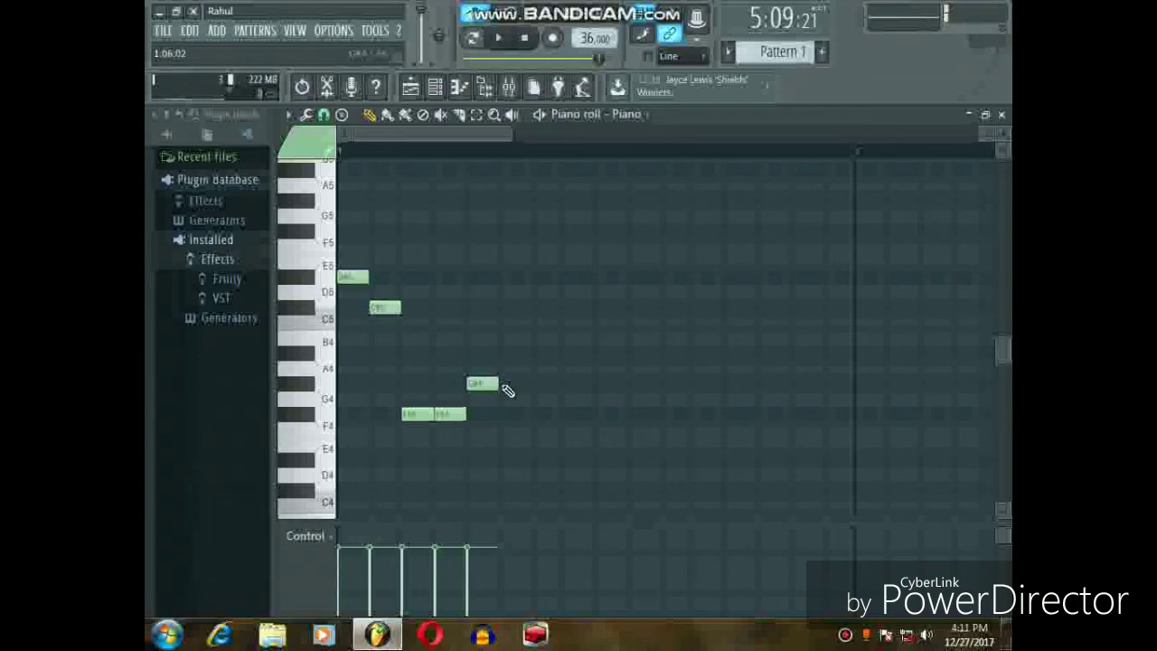
pyautogui.click(508, 368)
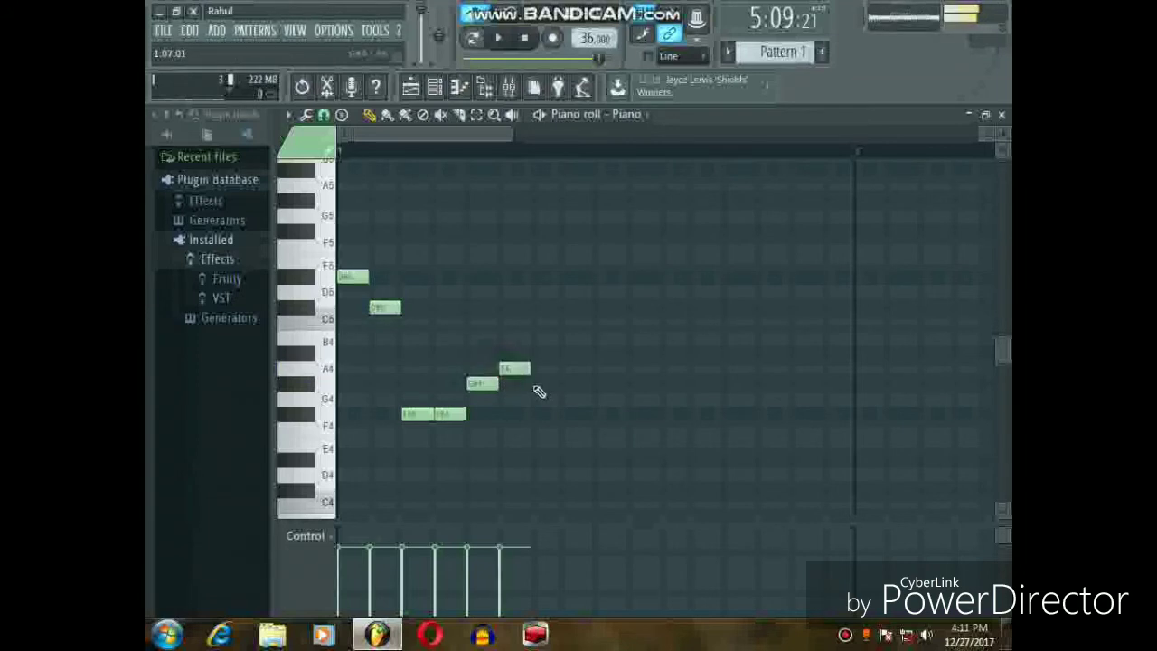
# Continue the melody in steps 7 to 12 of bar 1 with C#5, C#5, D#5, C#5, D#5 and C#5.
pyautogui.click(541, 307)
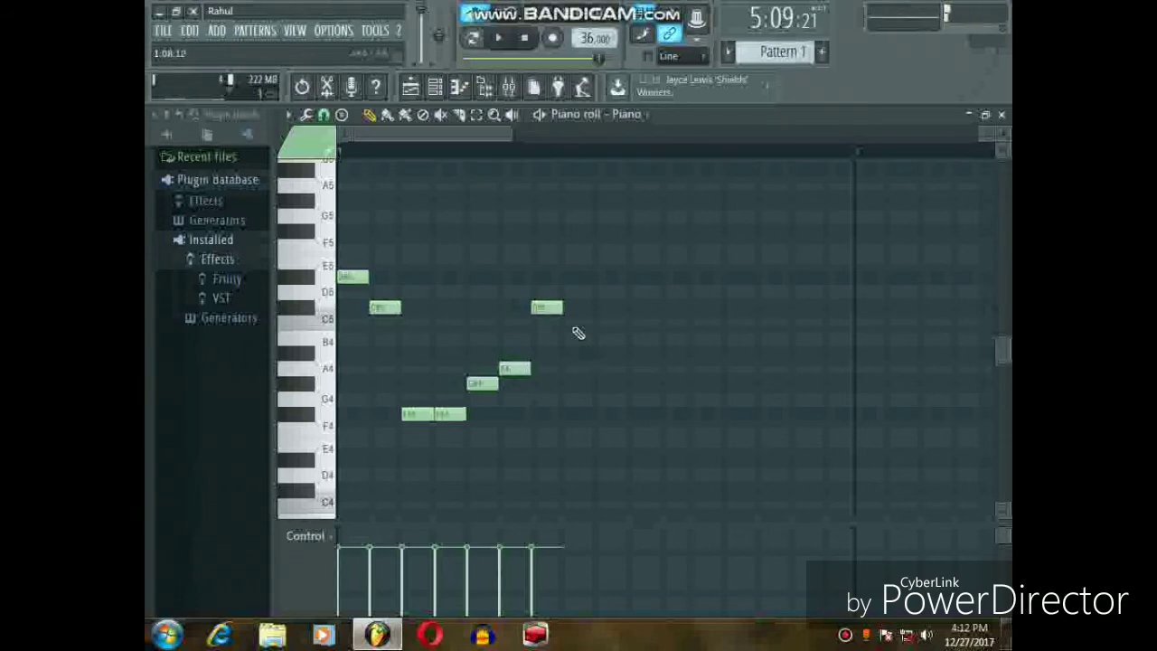
pyautogui.click(573, 309)
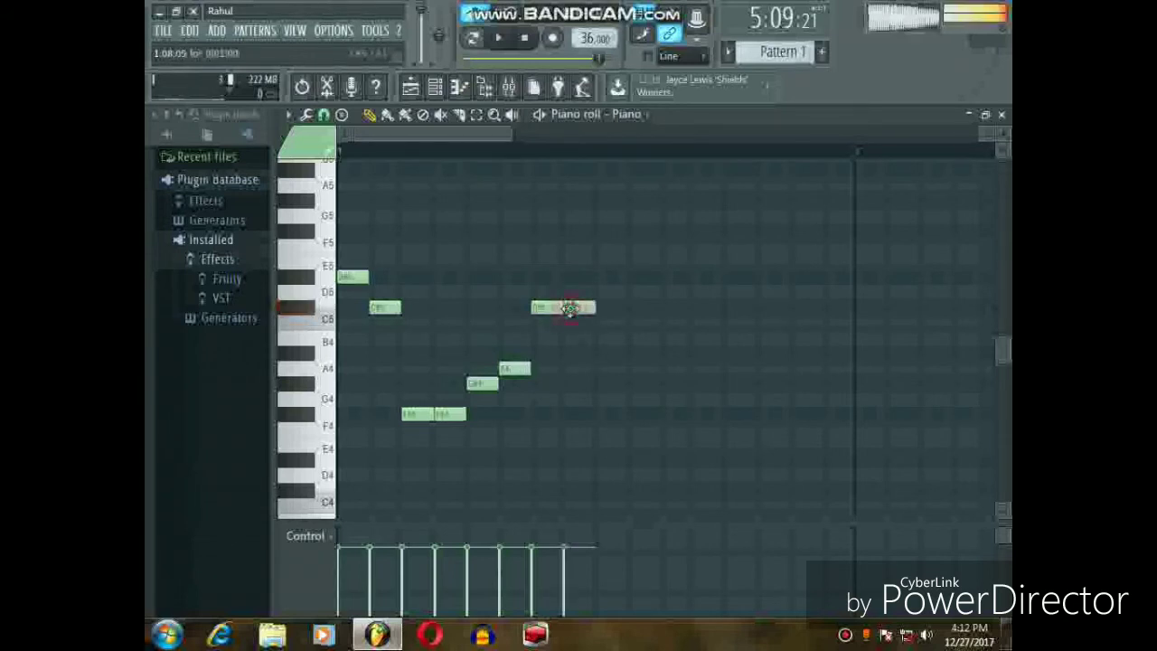
pyautogui.click(611, 277)
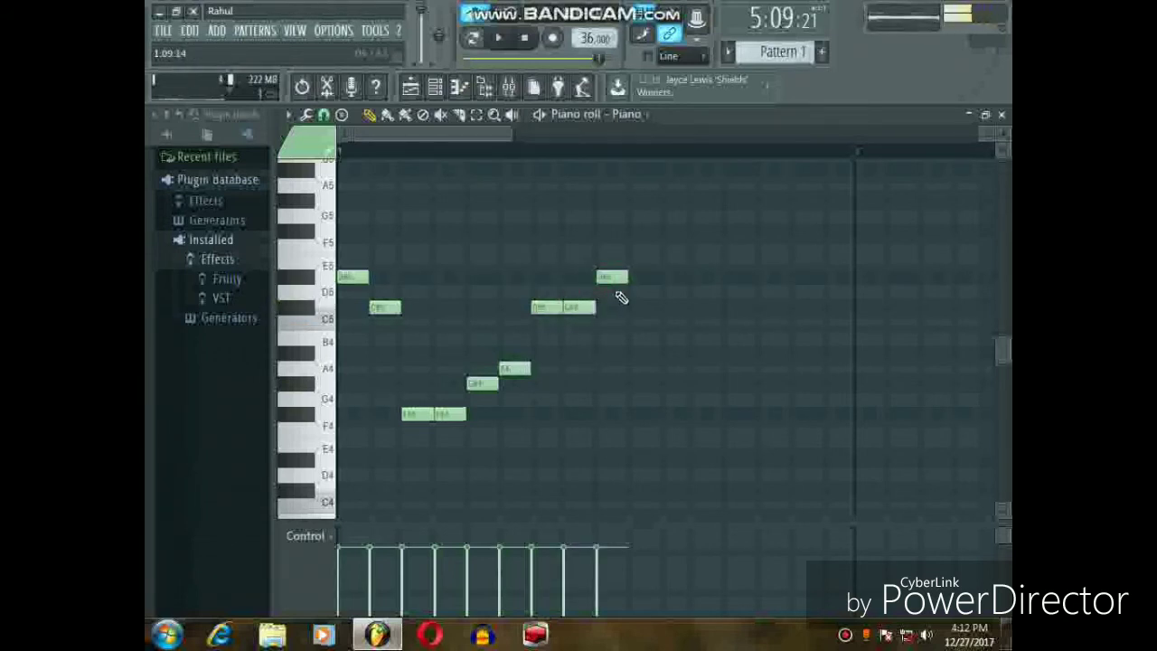
pyautogui.click(642, 309)
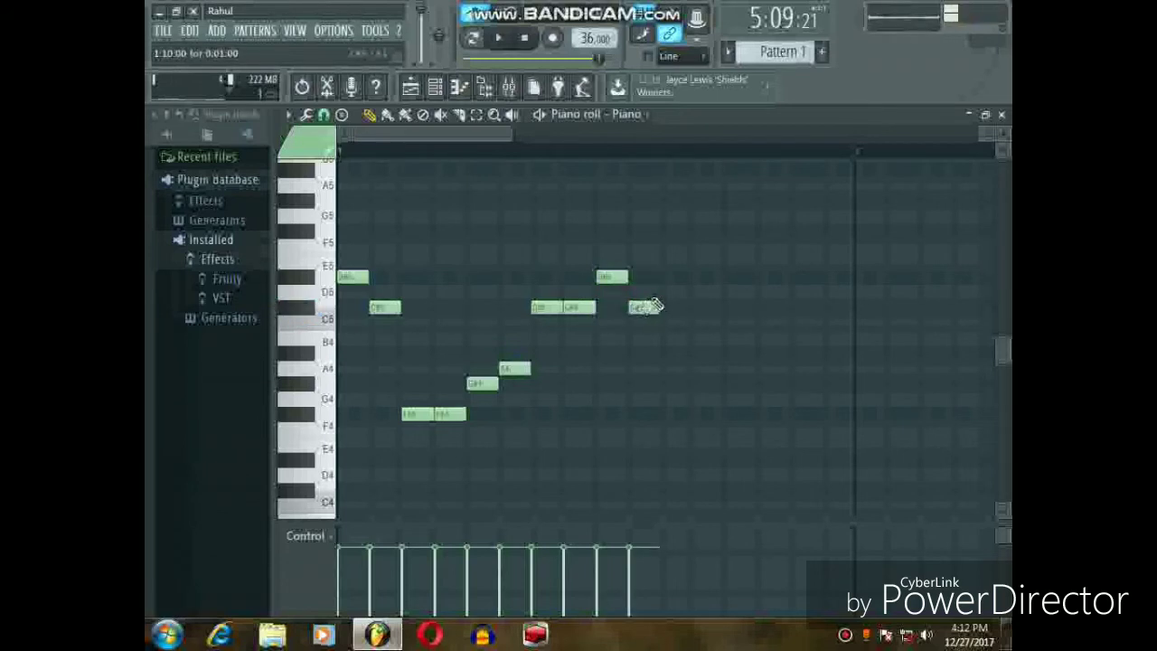
pyautogui.click(669, 276)
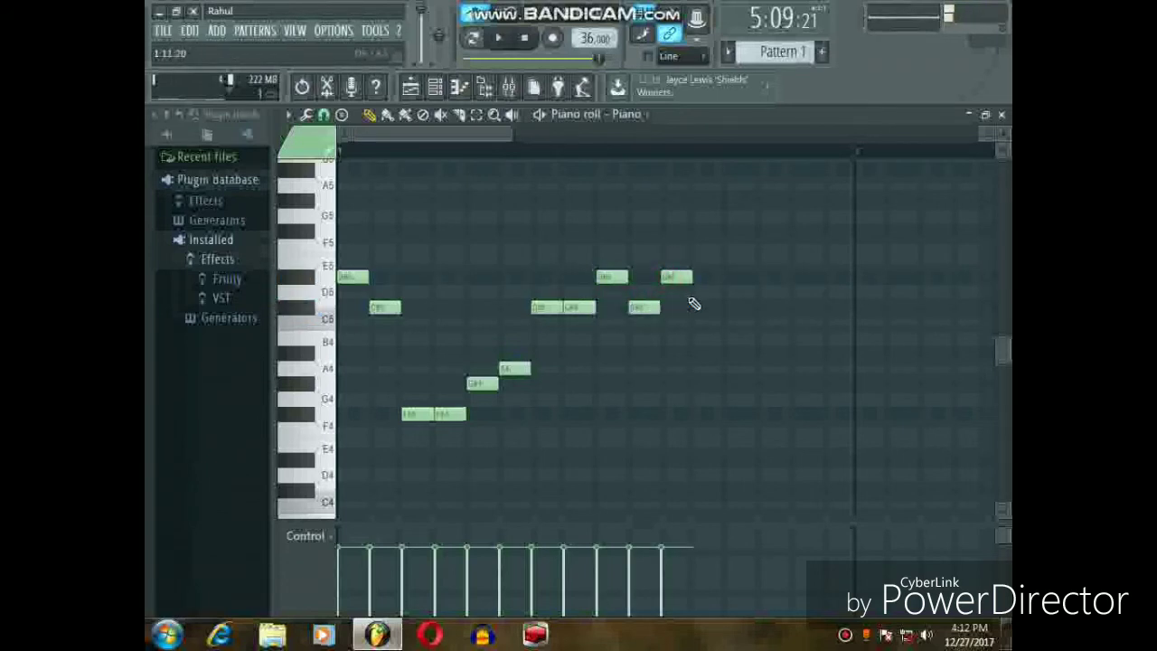
pyautogui.click(695, 307)
# Add F#4, A4 and three consecutive G#4 notes, running from step 13 to the first step of bar 2.
pyautogui.click(738, 414)
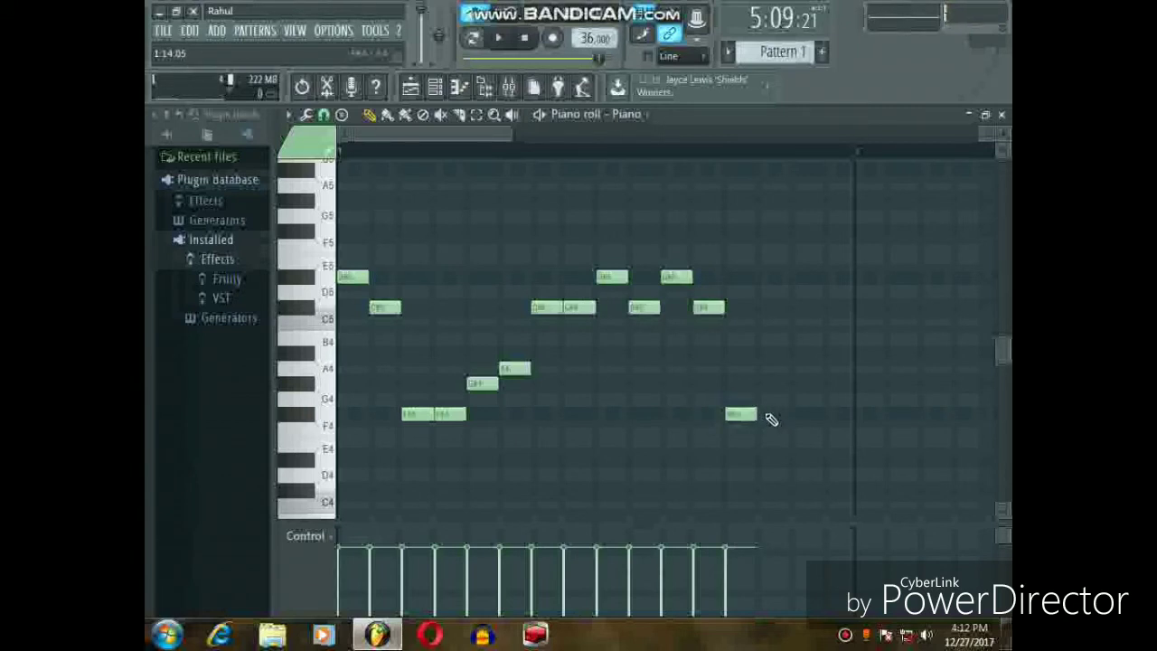
pyautogui.click(767, 369)
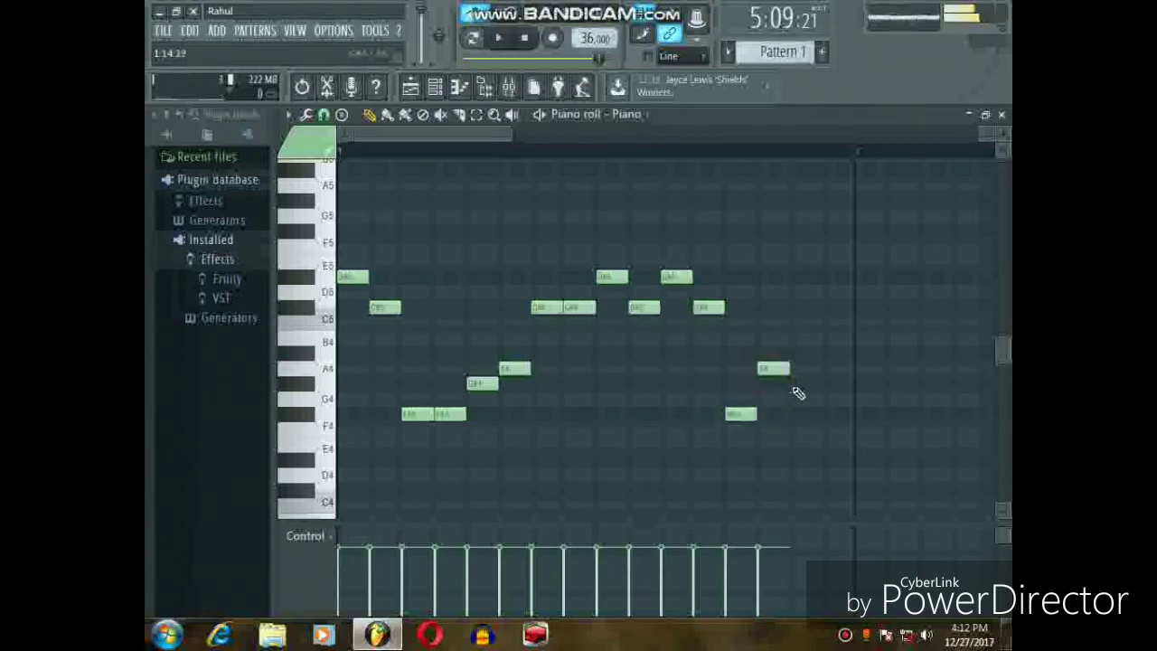
pyautogui.click(797, 384)
pyautogui.click(863, 384)
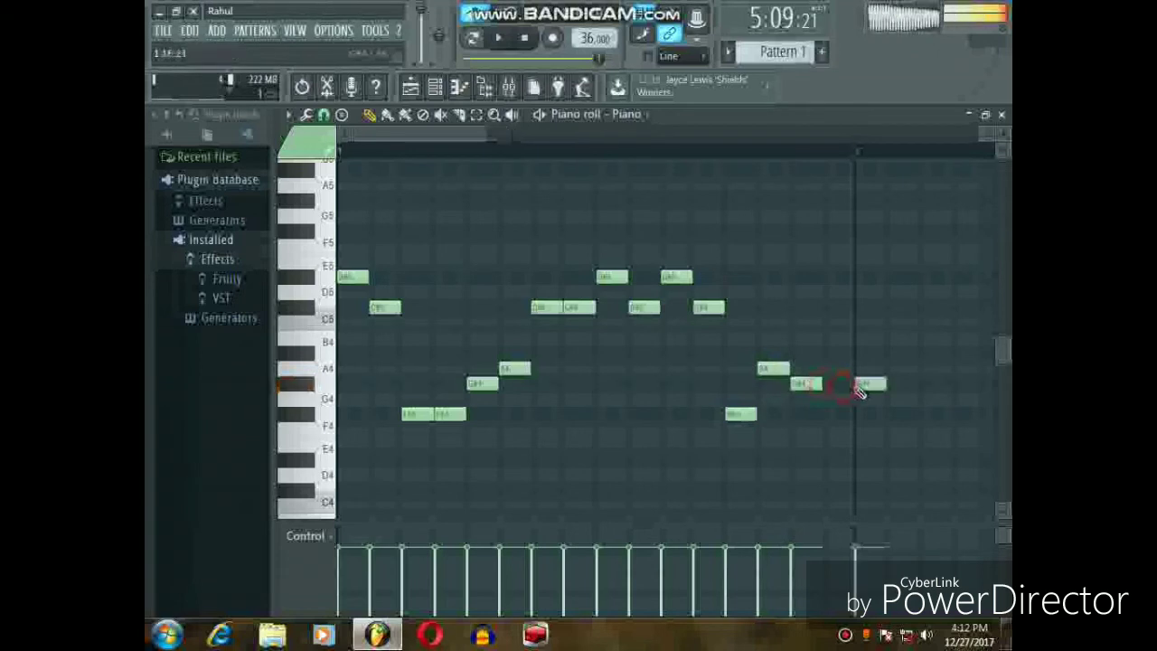
pyautogui.click(832, 383)
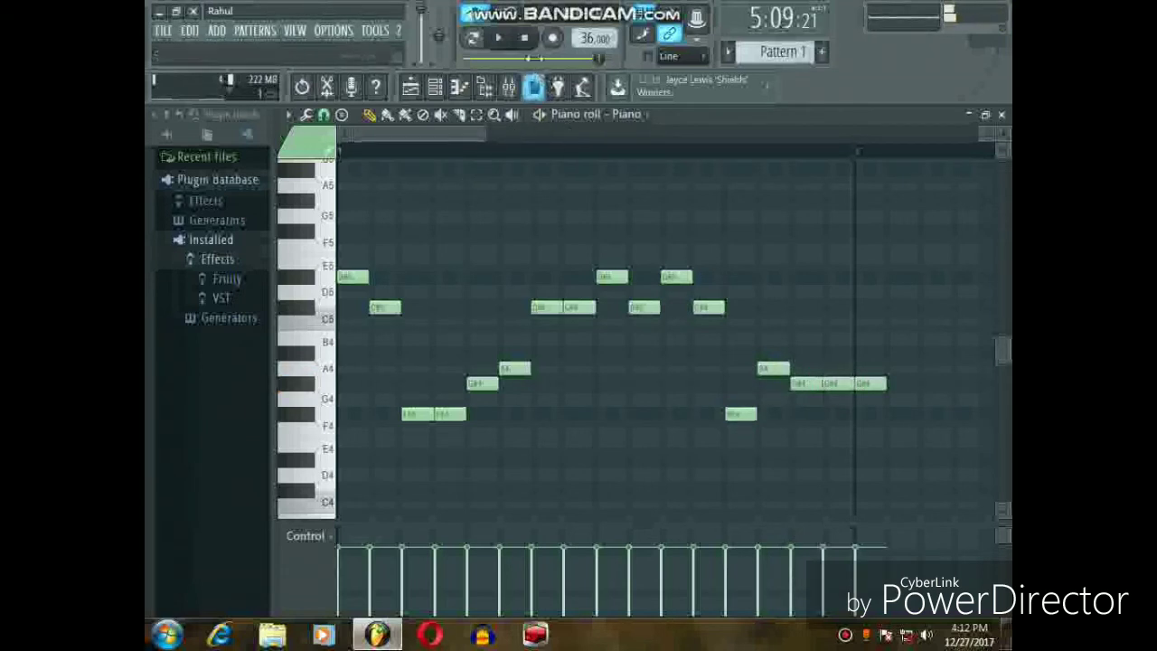
# Play back the drawn melody, set the project tempo to 35 BPM, and stop playback.
pyautogui.click(491, 41)
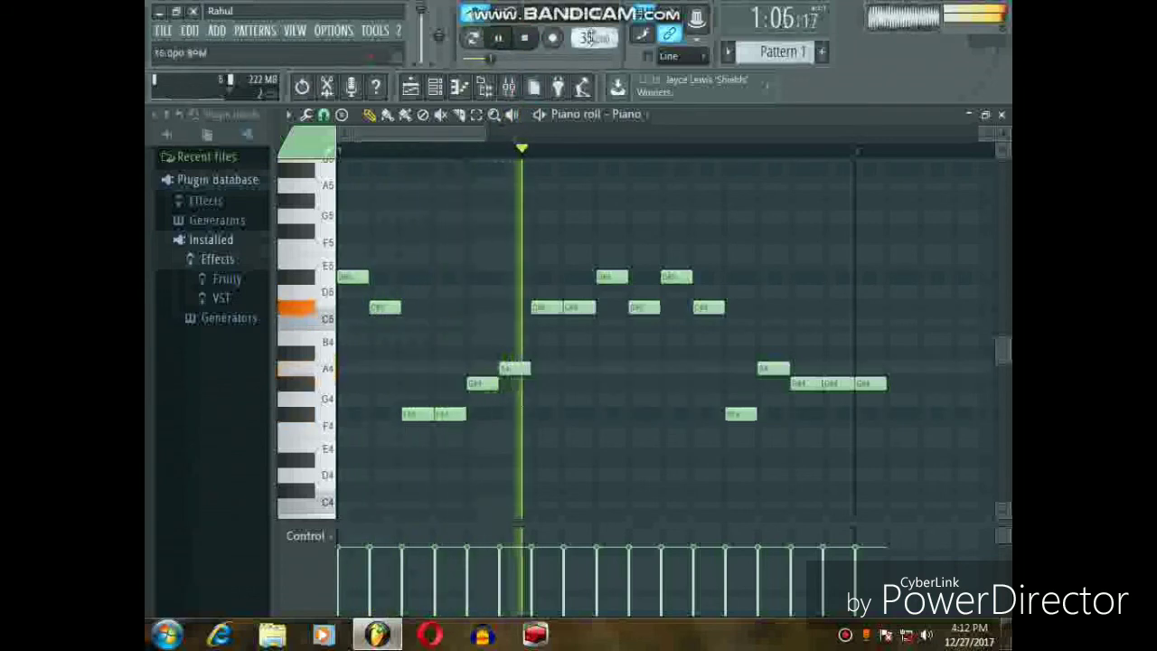
pyautogui.moveTo(478, 136); pyautogui.dragTo(506, 137)
pyautogui.press('space')
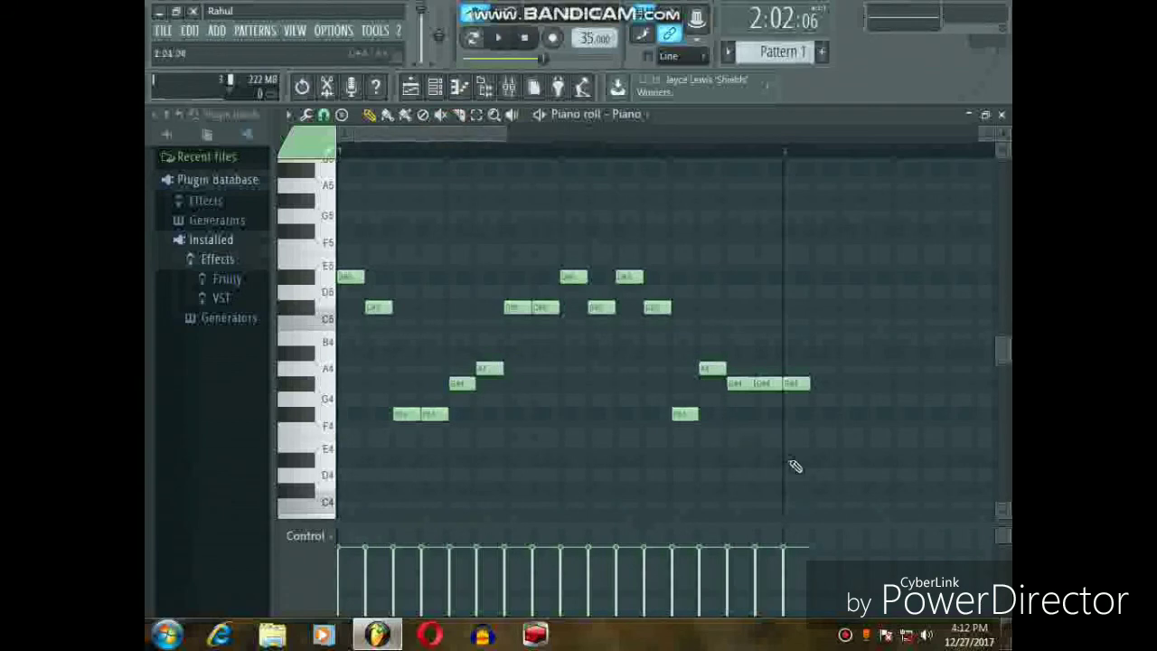
# Select all melody notes and place a copy directly after the phrase, starting at step 2 of bar 2.
pyautogui.hotkey('ctrl', 'a')
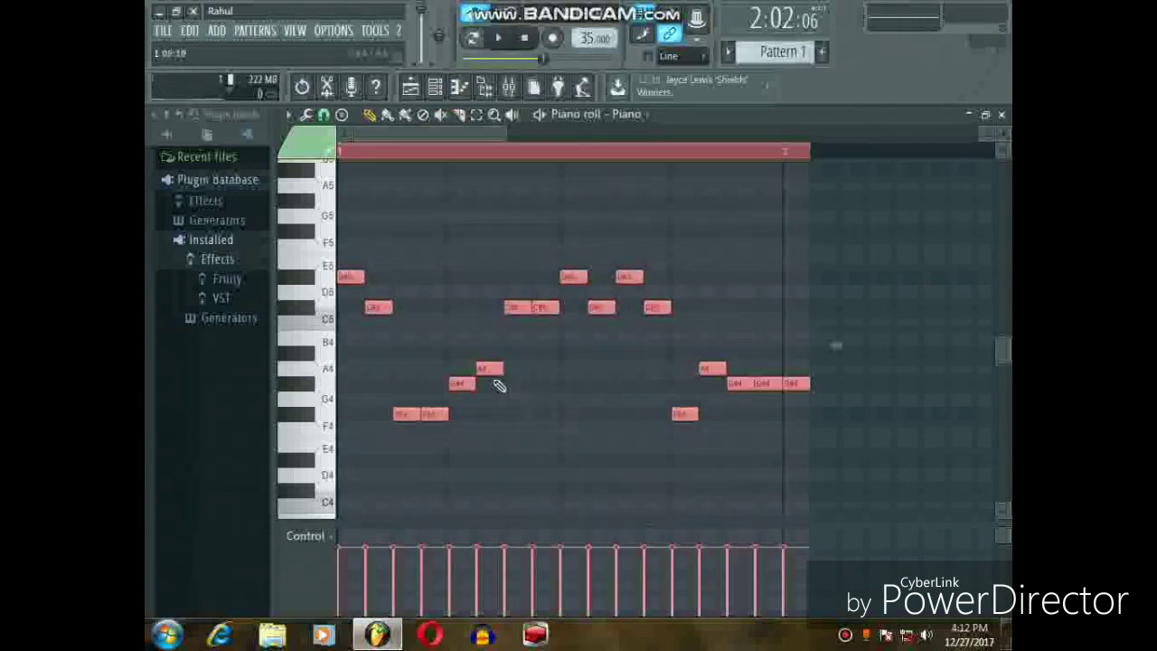
pyautogui.moveTo(486, 368); pyautogui.dragTo(956, 364)
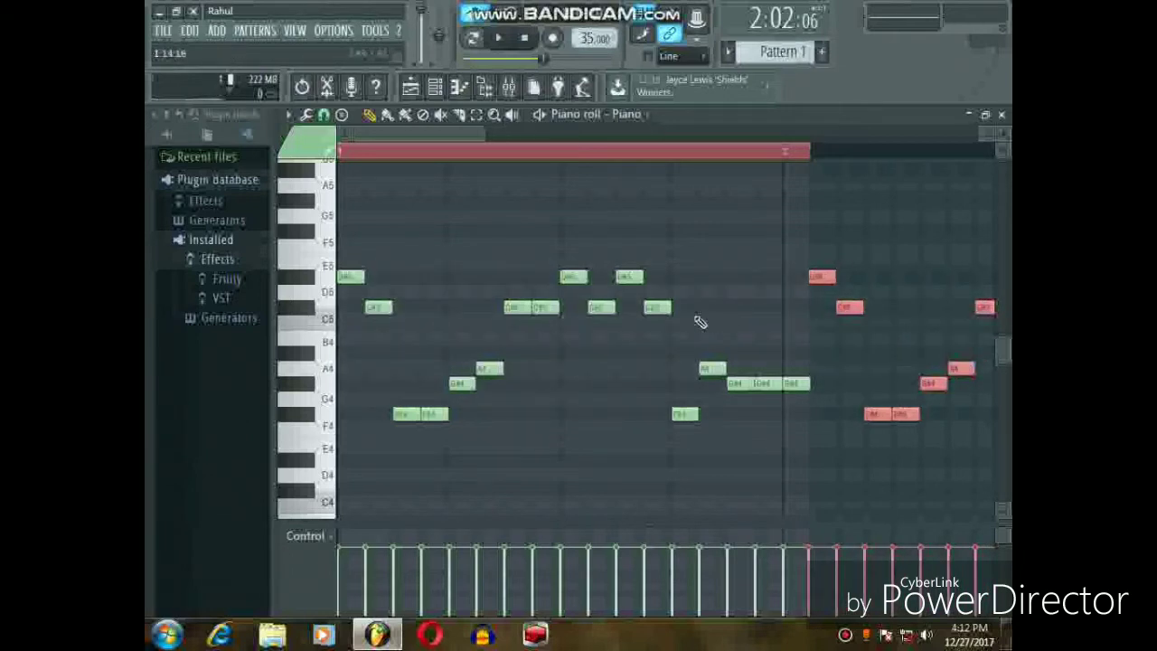
pyautogui.click(366, 147)
# Play the pattern from the start through the duplicated phrase, following it to the last note, and pause.
pyautogui.moveTo(480, 134); pyautogui.dragTo(684, 143)
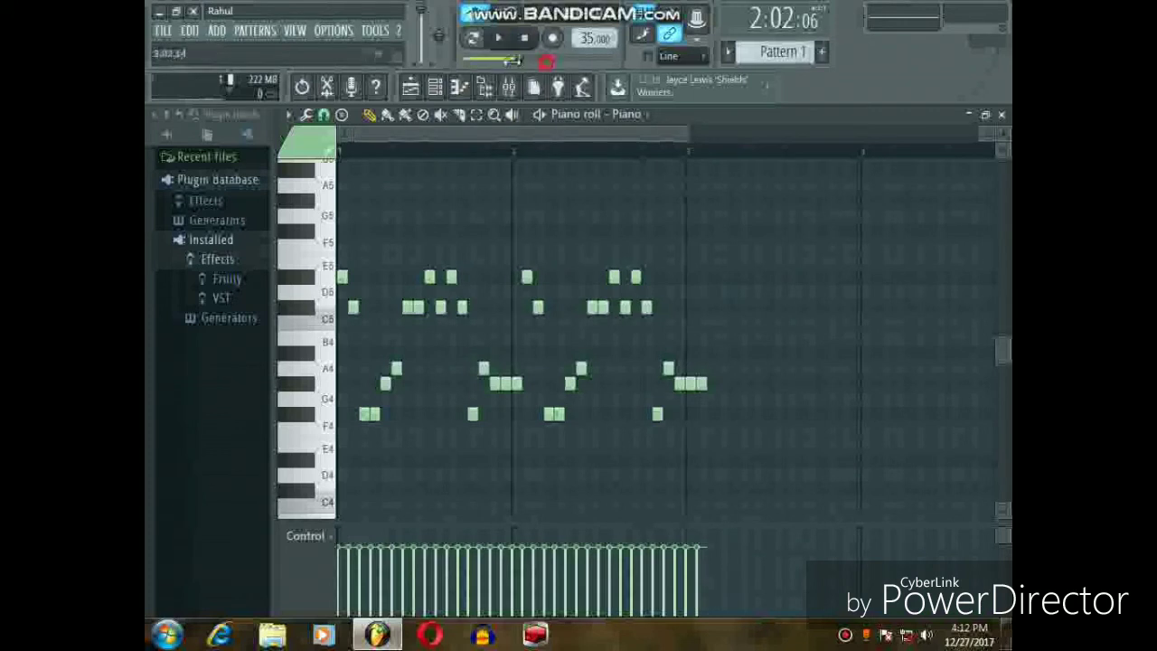
pyautogui.click(490, 55)
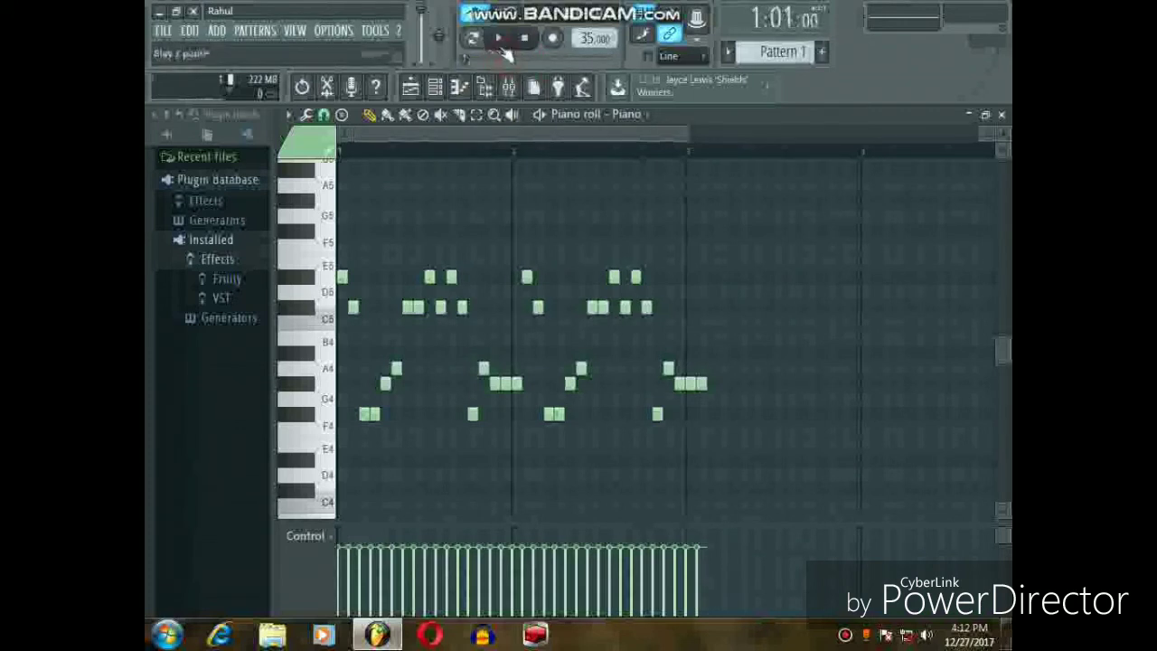
pyautogui.click(498, 39)
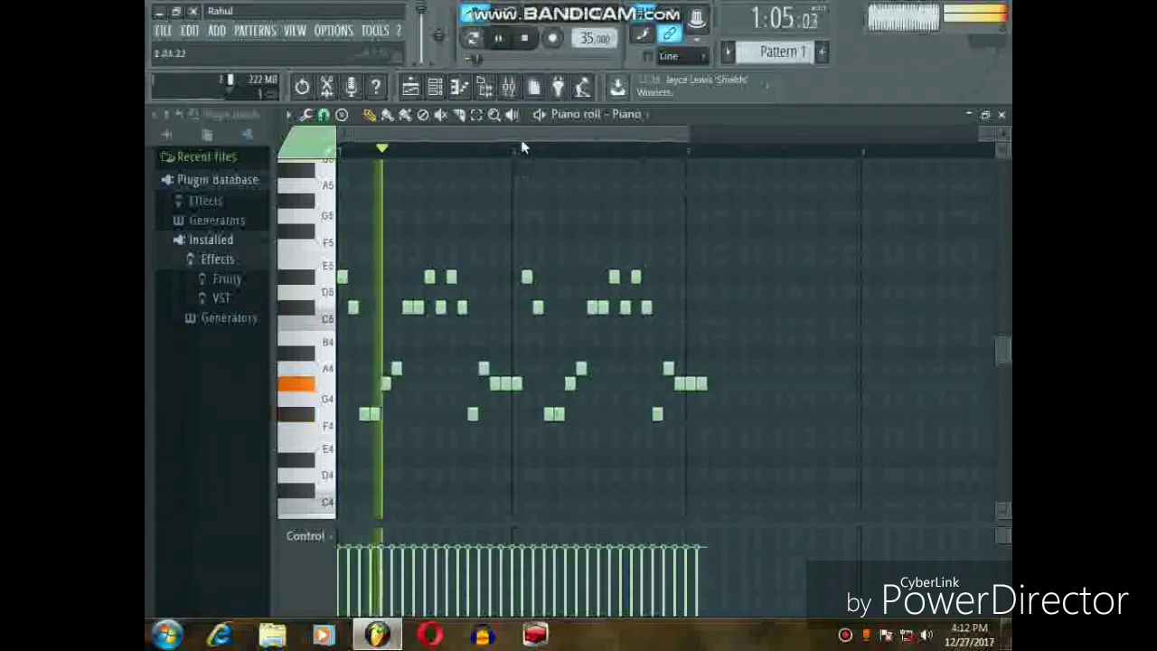
pyautogui.moveTo(520, 139); pyautogui.dragTo(583, 137)
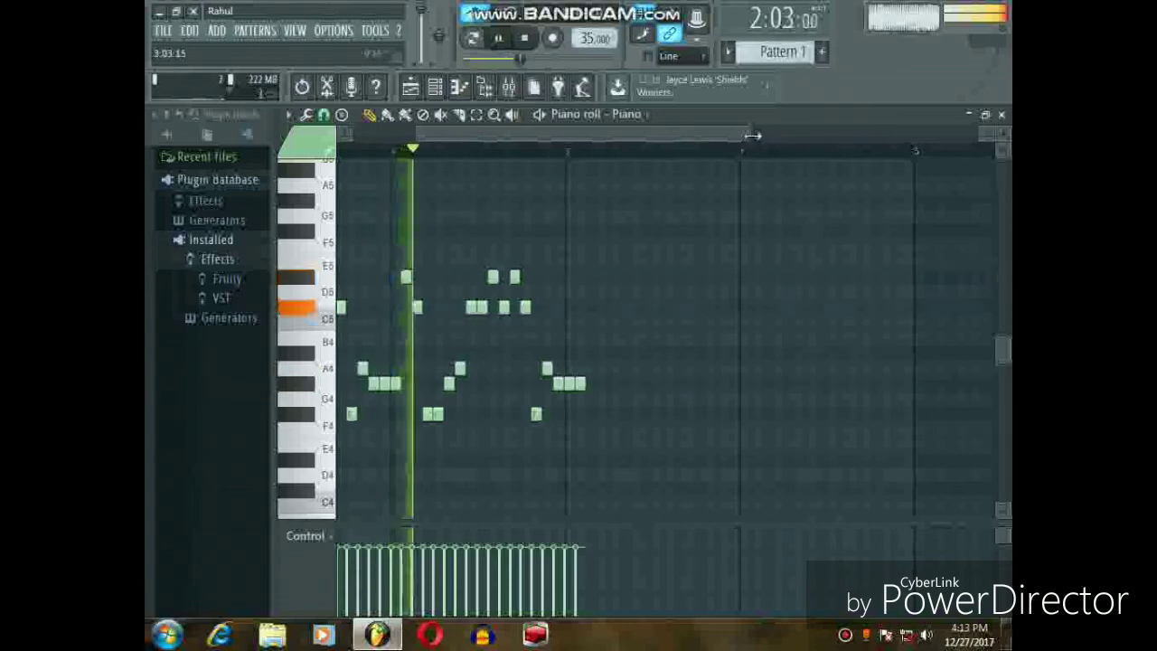
pyautogui.moveTo(753, 135); pyautogui.dragTo(585, 131)
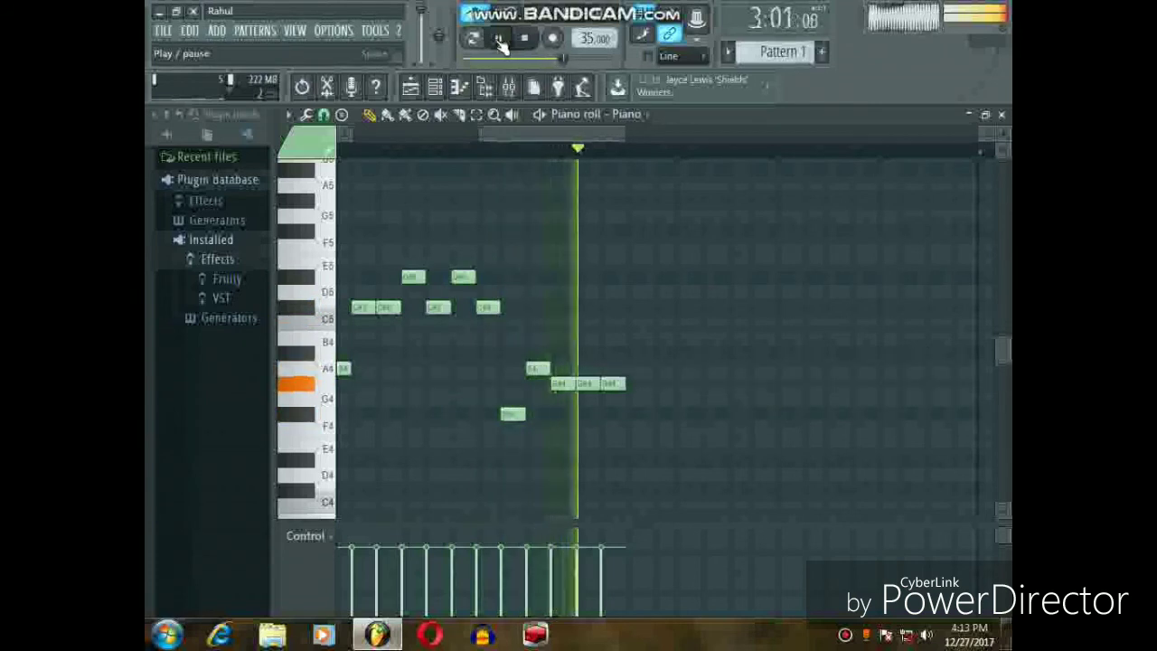
pyautogui.click(500, 41)
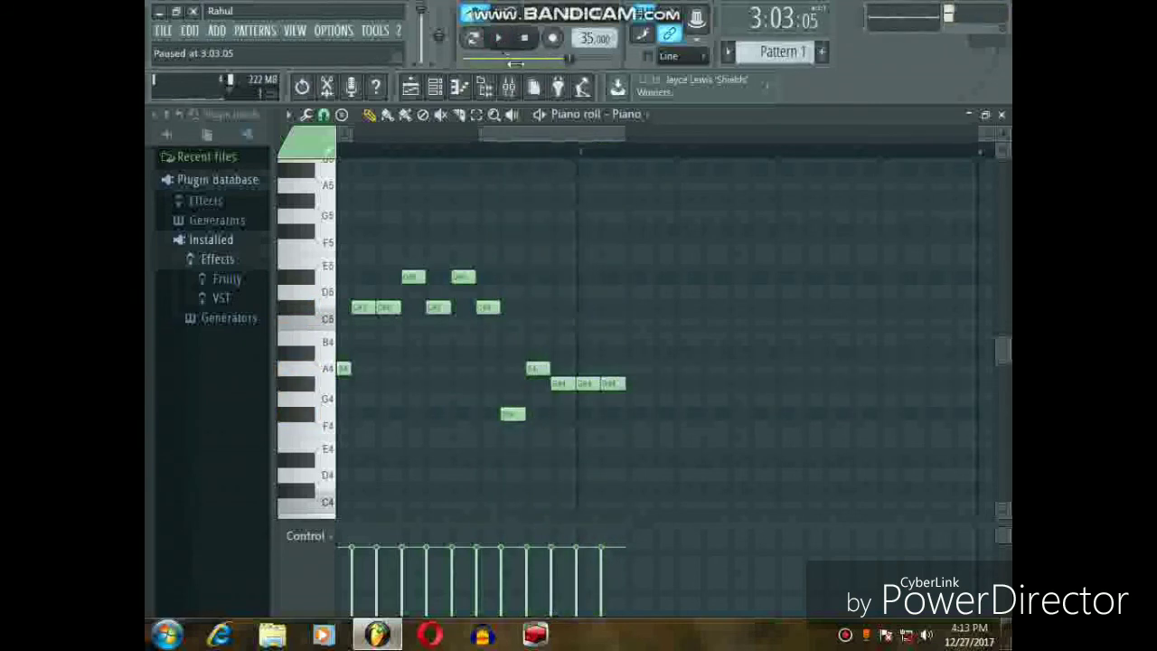
# Draw one-step notes in steps 3 to 9 of bar 3: C#5, C#5, D#5, F#4, F#4, G#4 and A4.
pyautogui.click(638, 307)
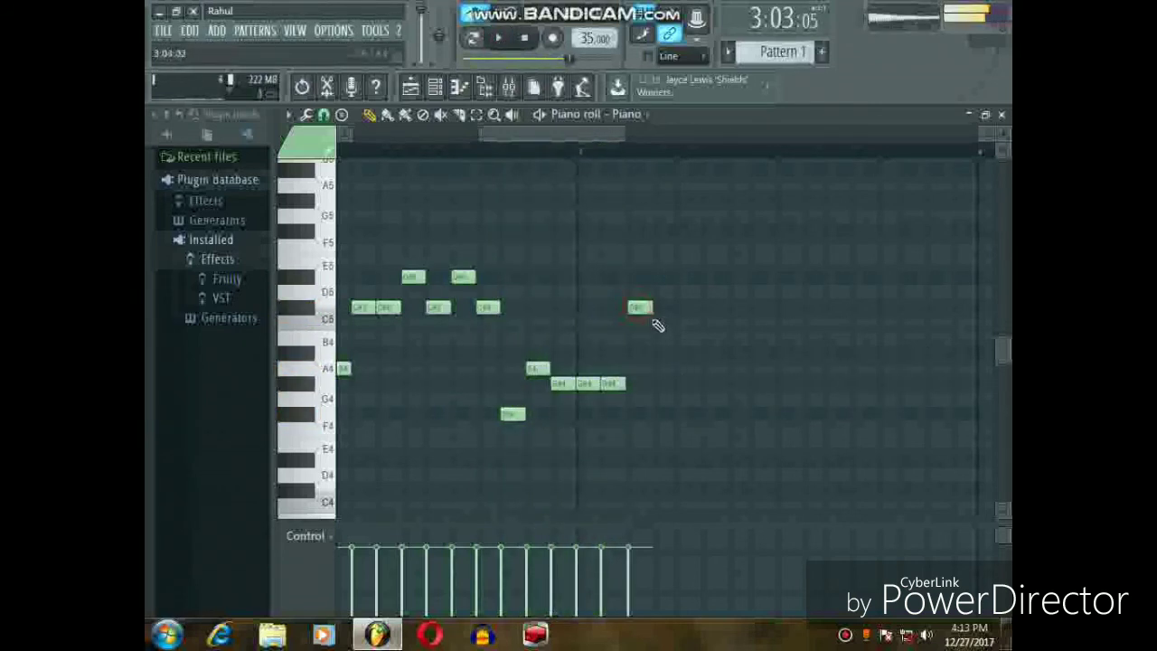
pyautogui.click(659, 307)
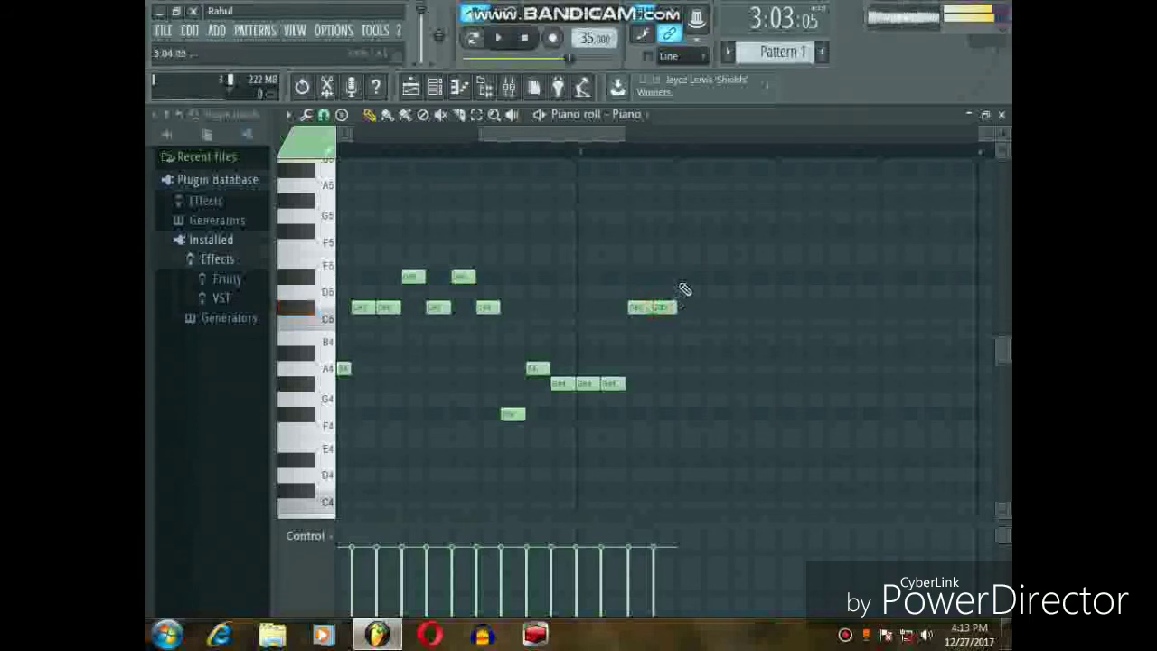
pyautogui.click(684, 276)
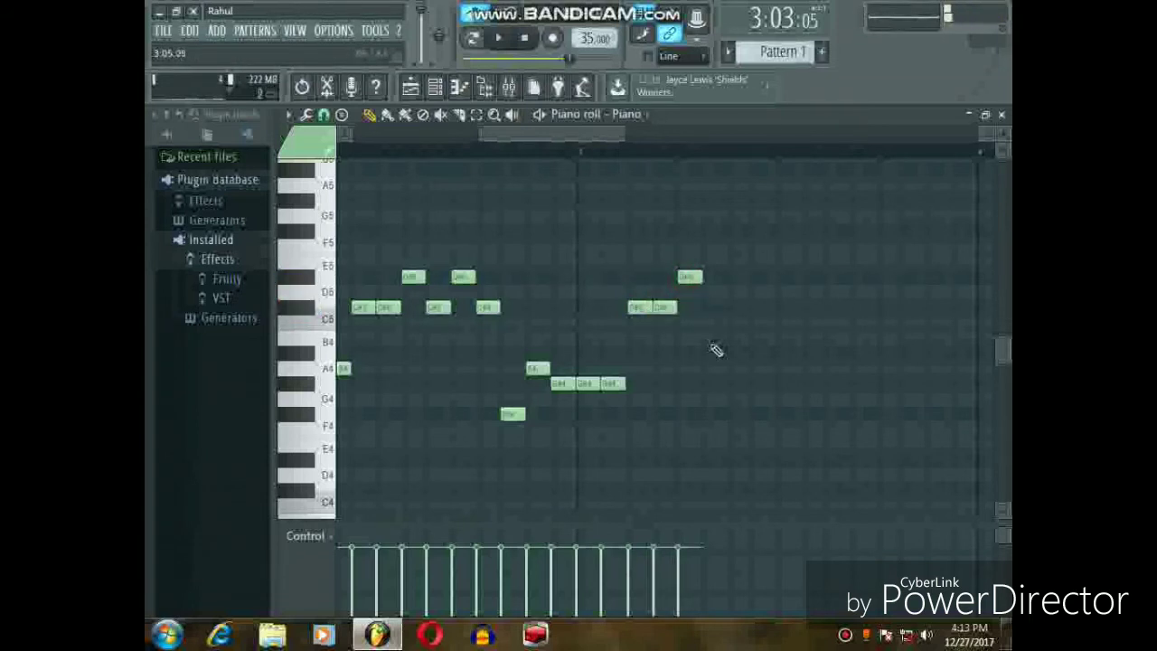
pyautogui.click(711, 414)
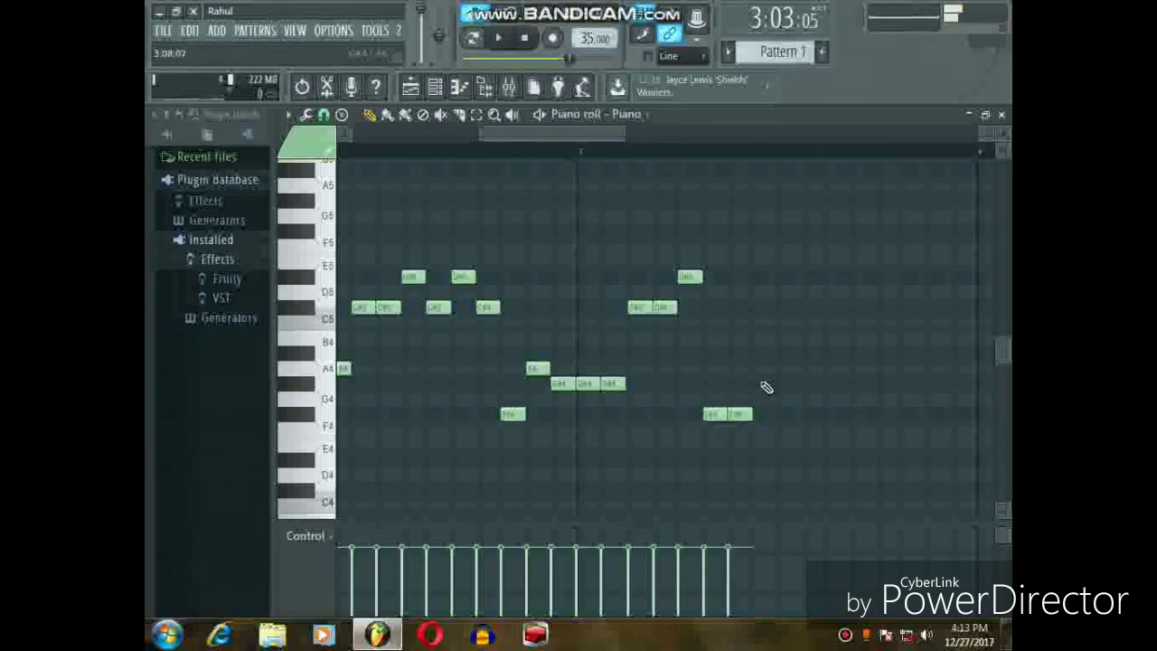
pyautogui.click(761, 383)
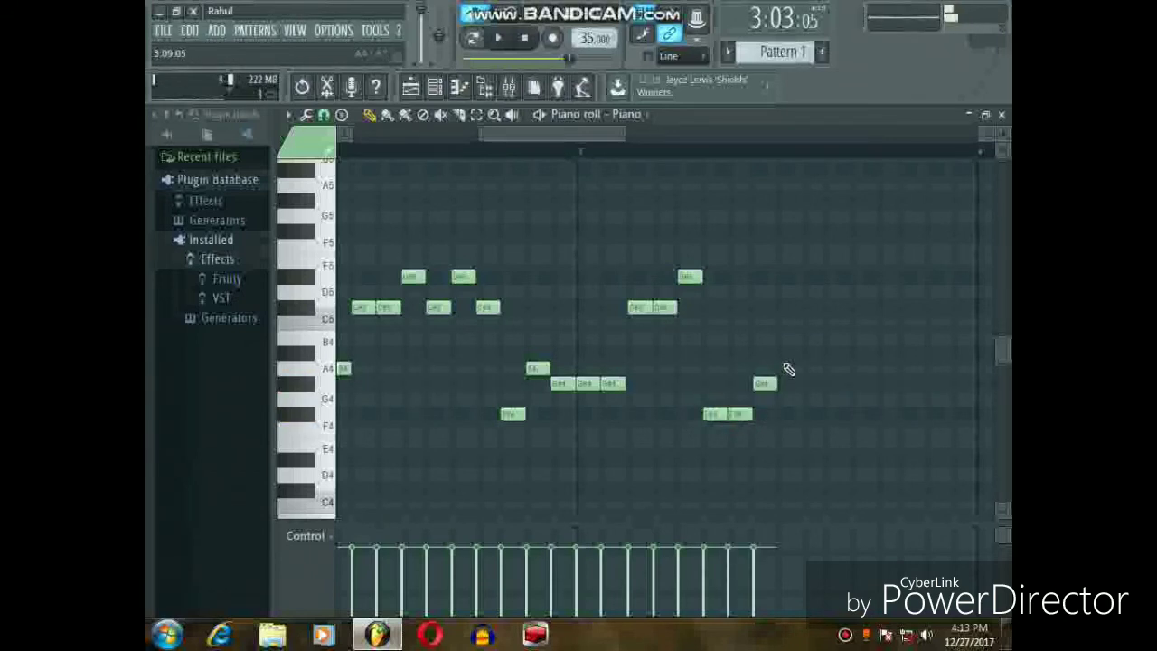
pyautogui.click(785, 369)
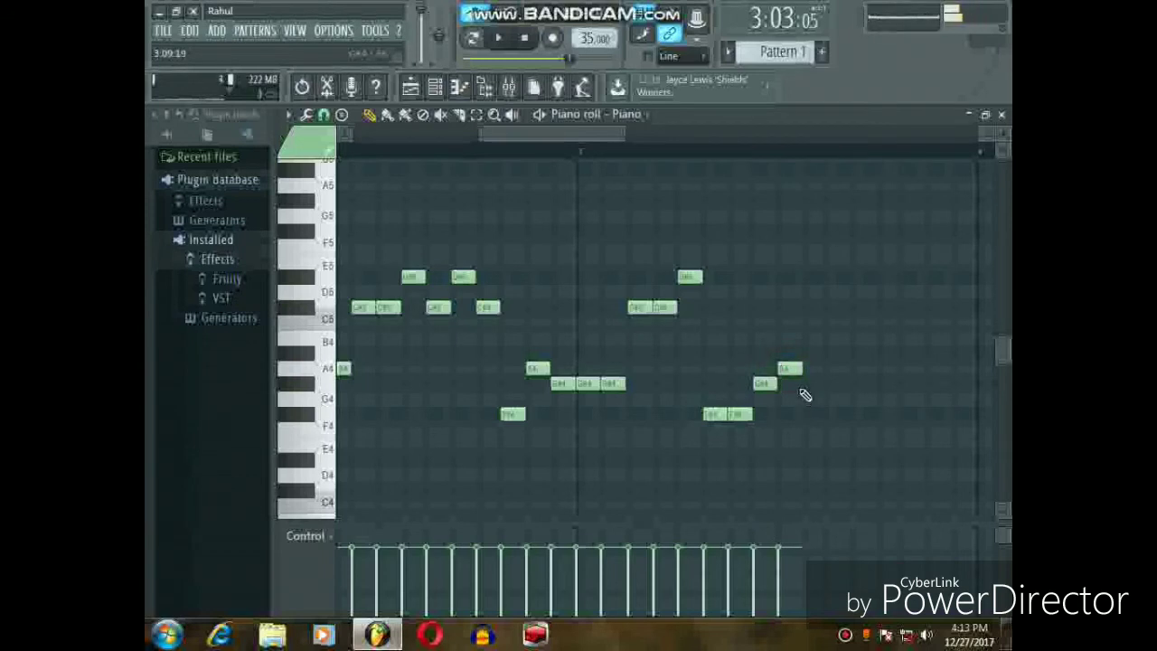
# Continue the phrase in steps 10 to 14 of bar 3 with three G#4 notes, F#4 and G#4.
pyautogui.click(807, 383)
pyautogui.moveTo(594, 138); pyautogui.dragTo(639, 137)
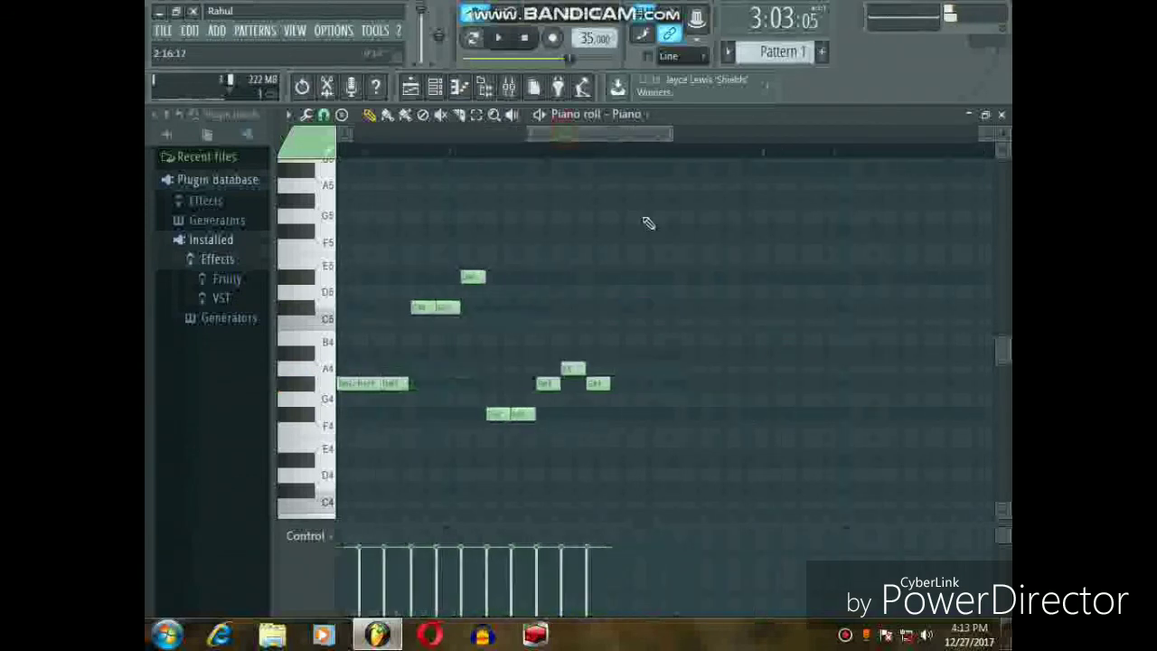
pyautogui.click(623, 383)
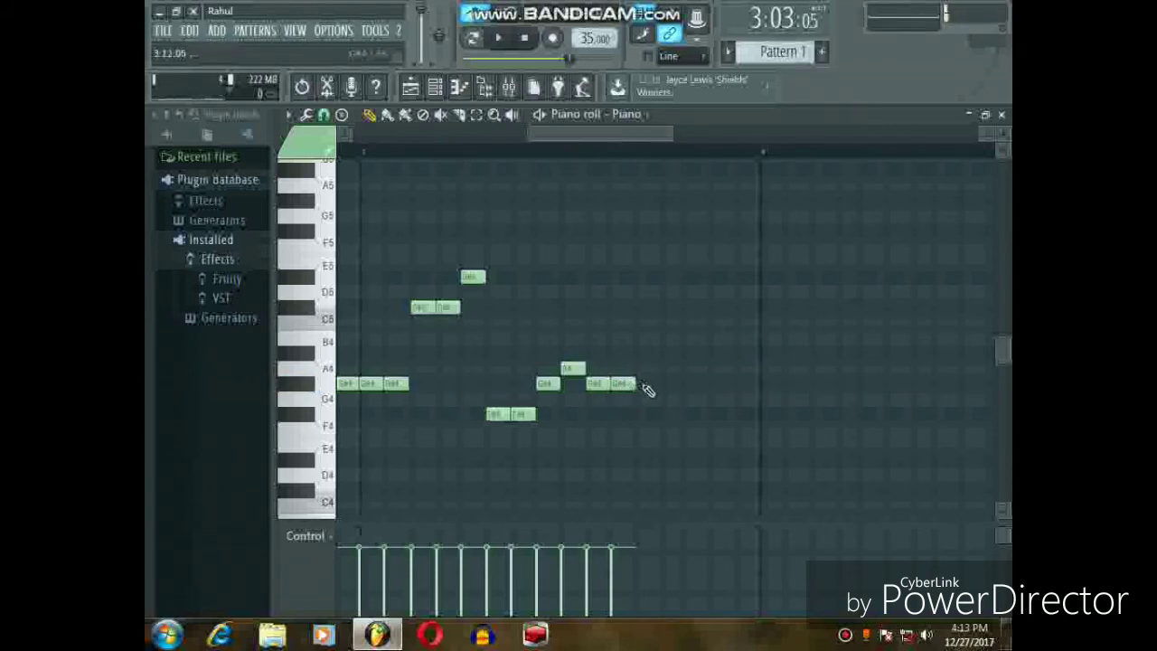
pyautogui.click(644, 384)
pyautogui.click(670, 416)
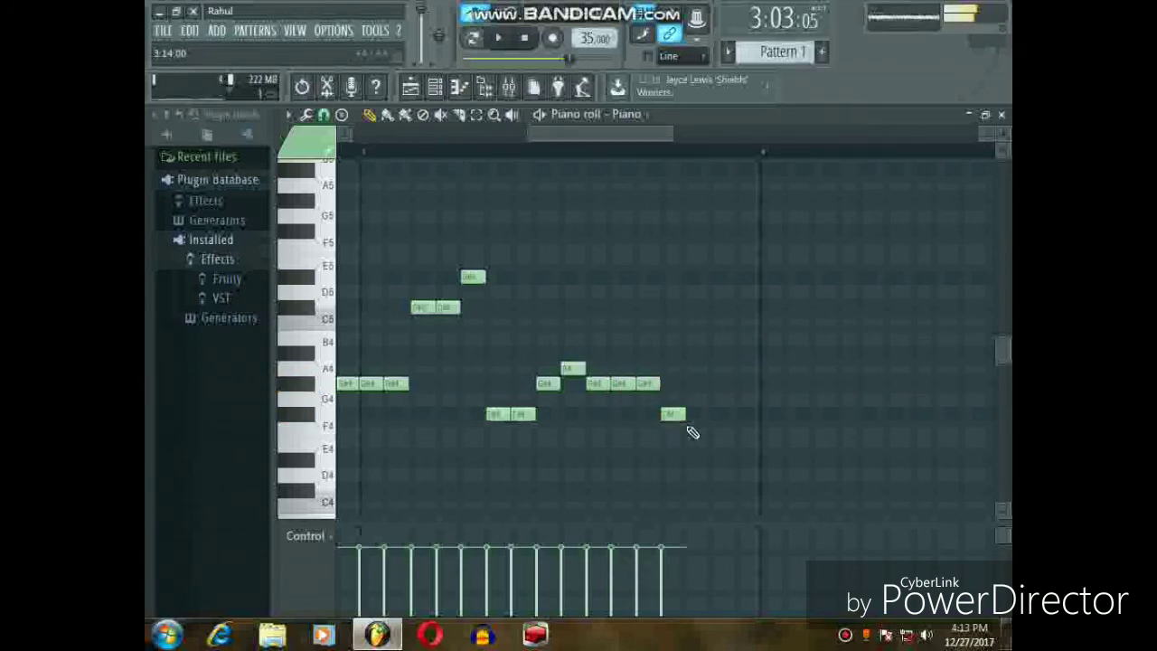
pyautogui.click(697, 384)
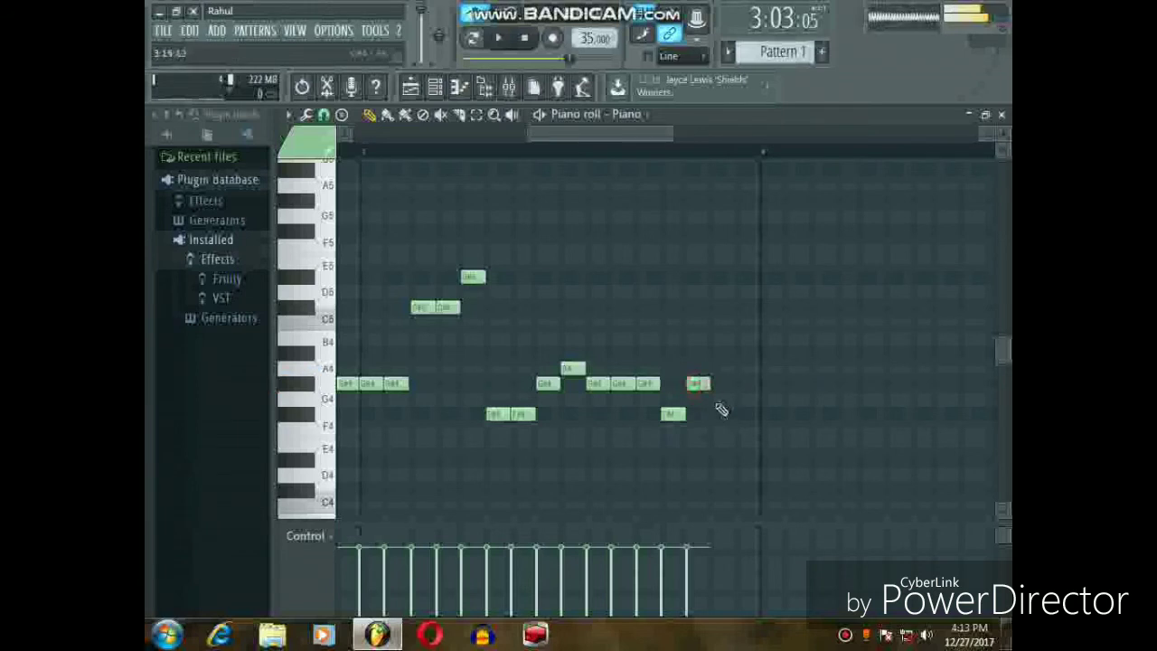
# Add A#4, A#4, G#4, A#4, G#4, F#4 and F#4 from step 15 of bar 3 to step 5 of bar 4.
pyautogui.click(721, 353)
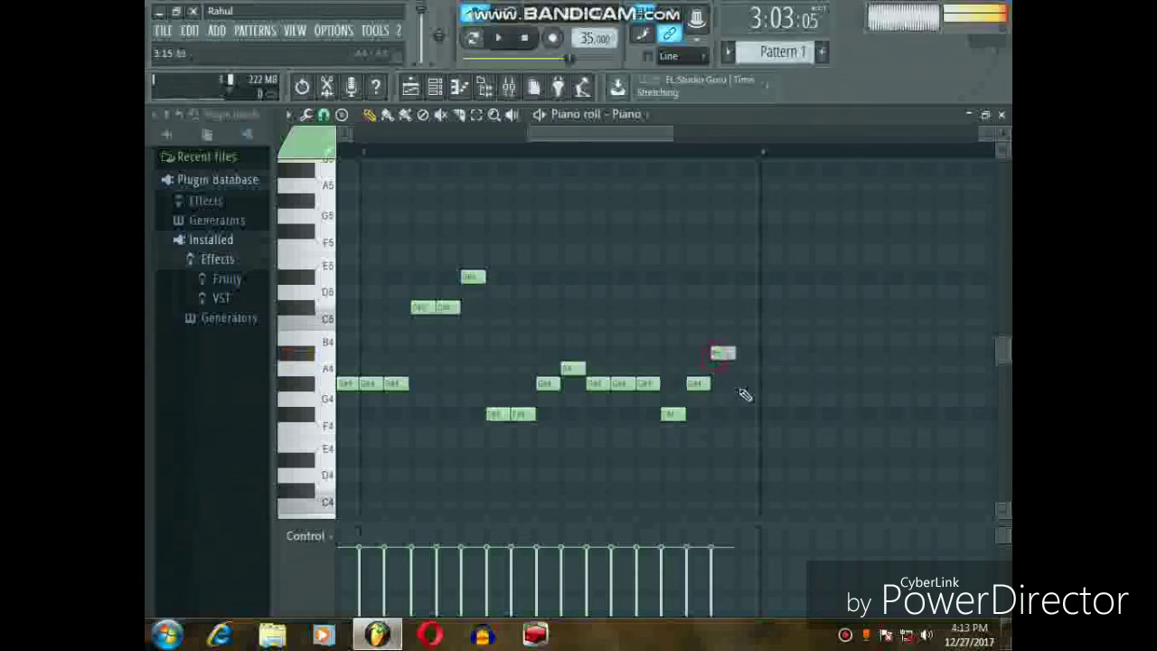
pyautogui.click(747, 355)
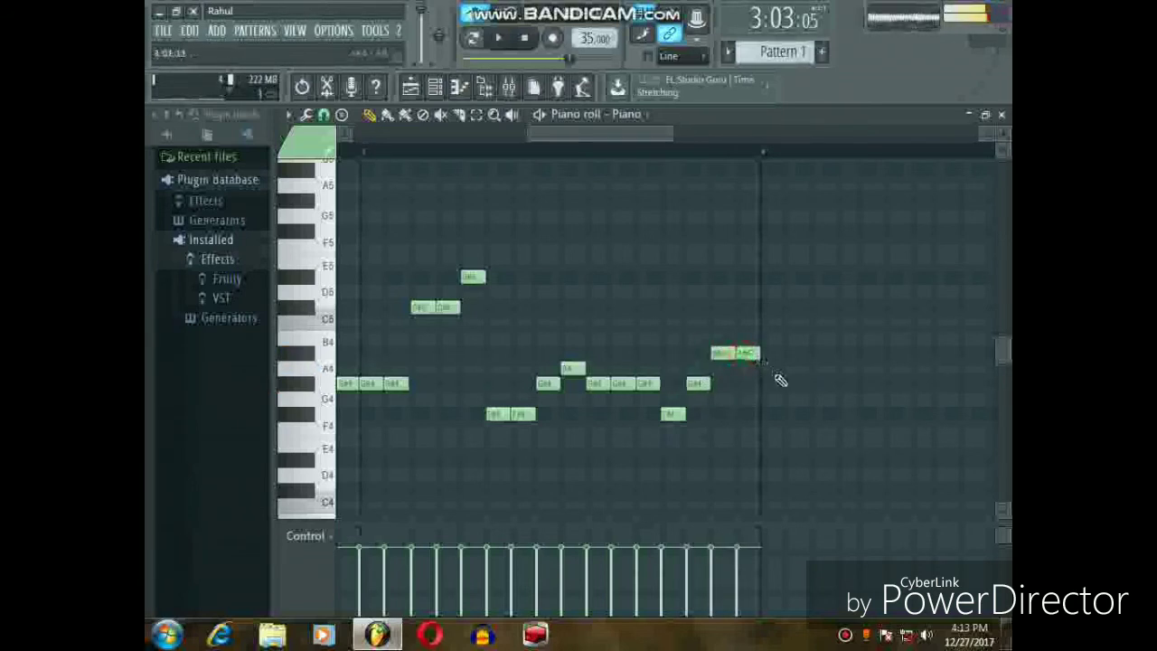
pyautogui.click(773, 384)
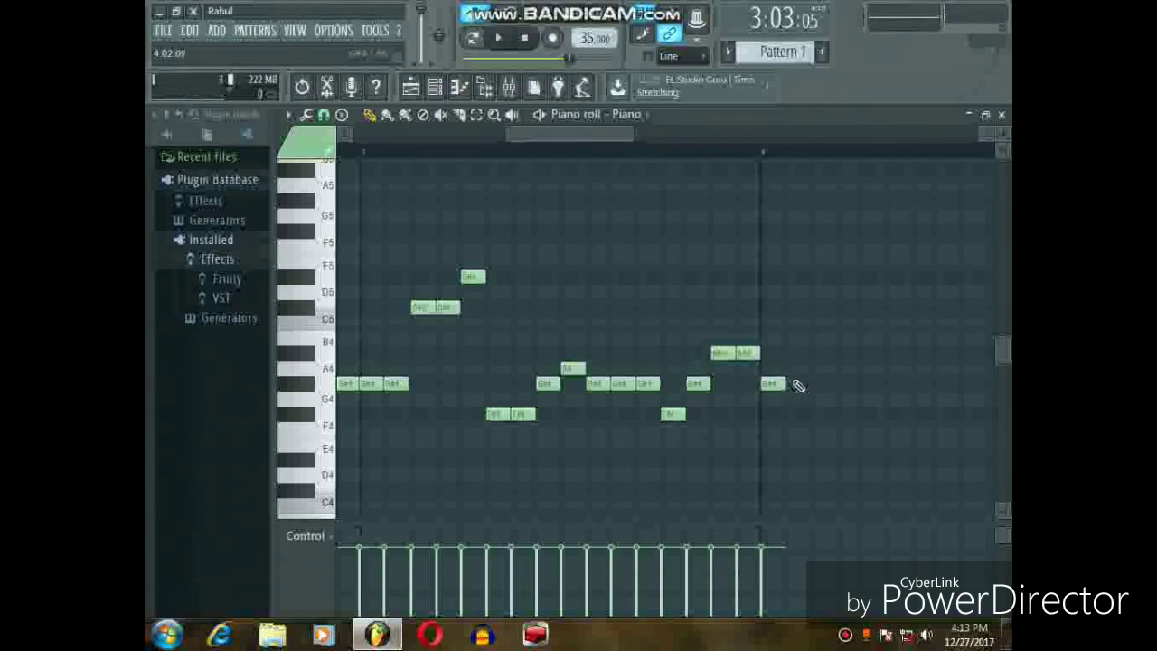
pyautogui.click(795, 354)
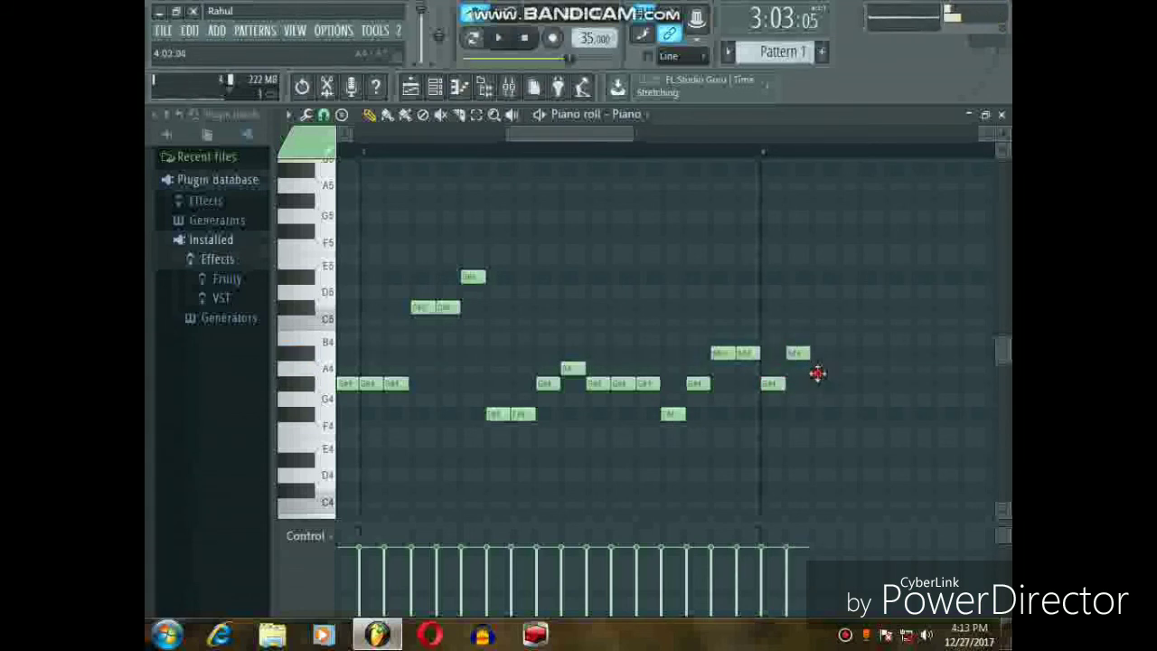
pyautogui.click(820, 383)
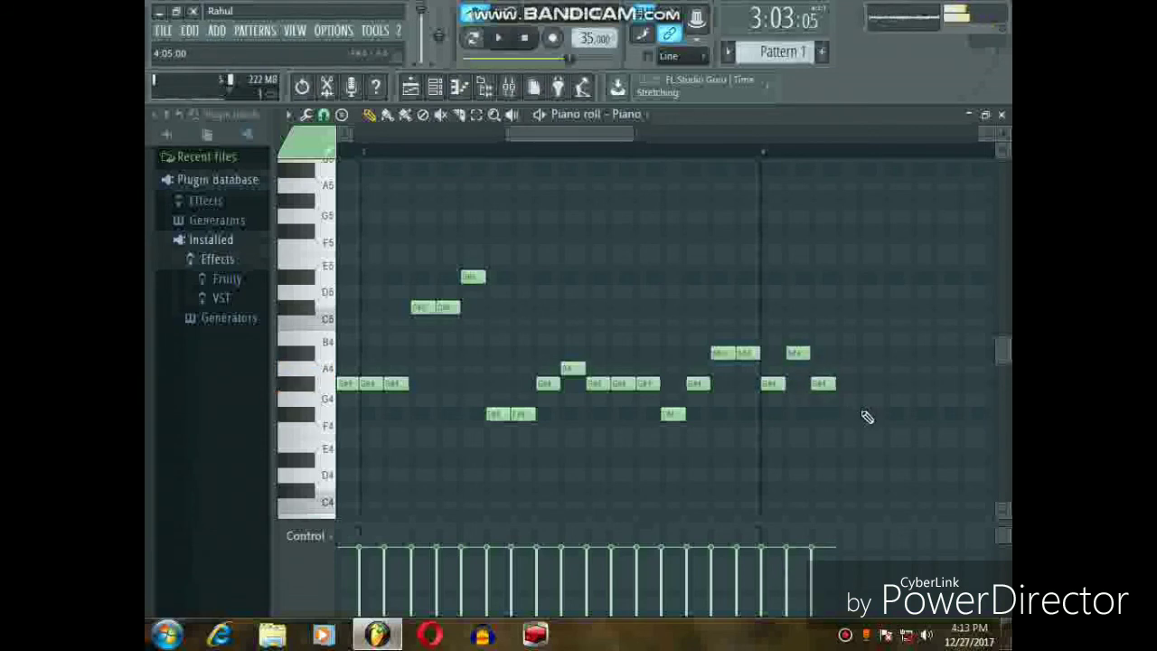
pyautogui.click(847, 414)
pyautogui.click(872, 414)
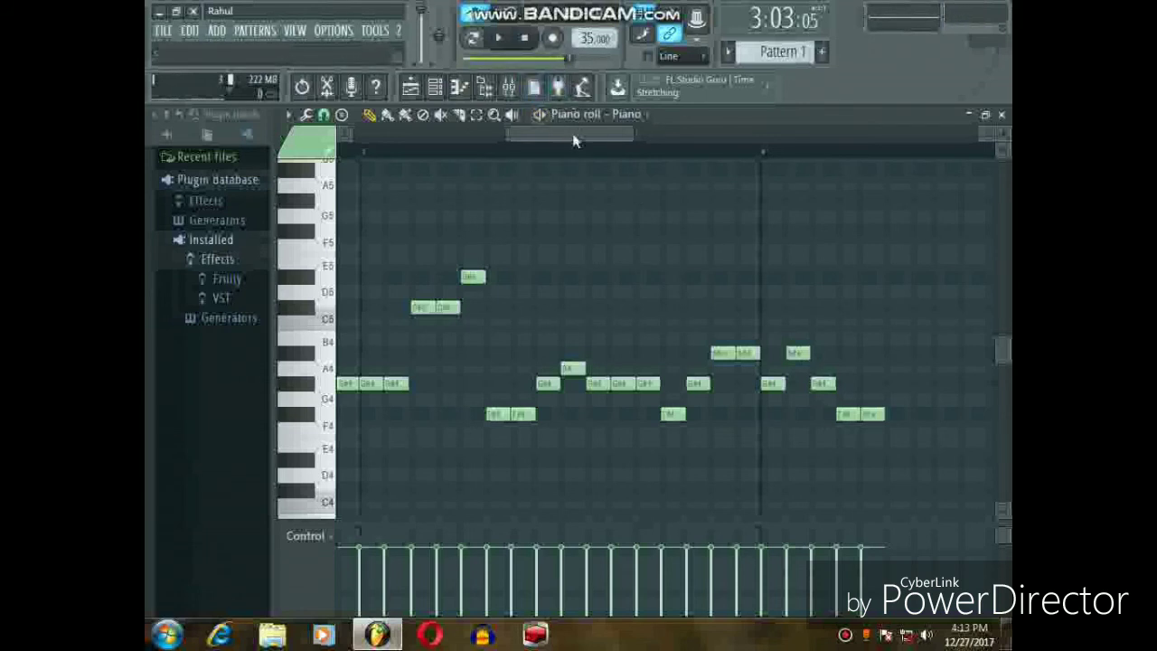
# Select the notes from step 3 of bar 3 onward and place a copy starting at step 6 of bar 4.
pyautogui.hscroll(-5, 548, 133)
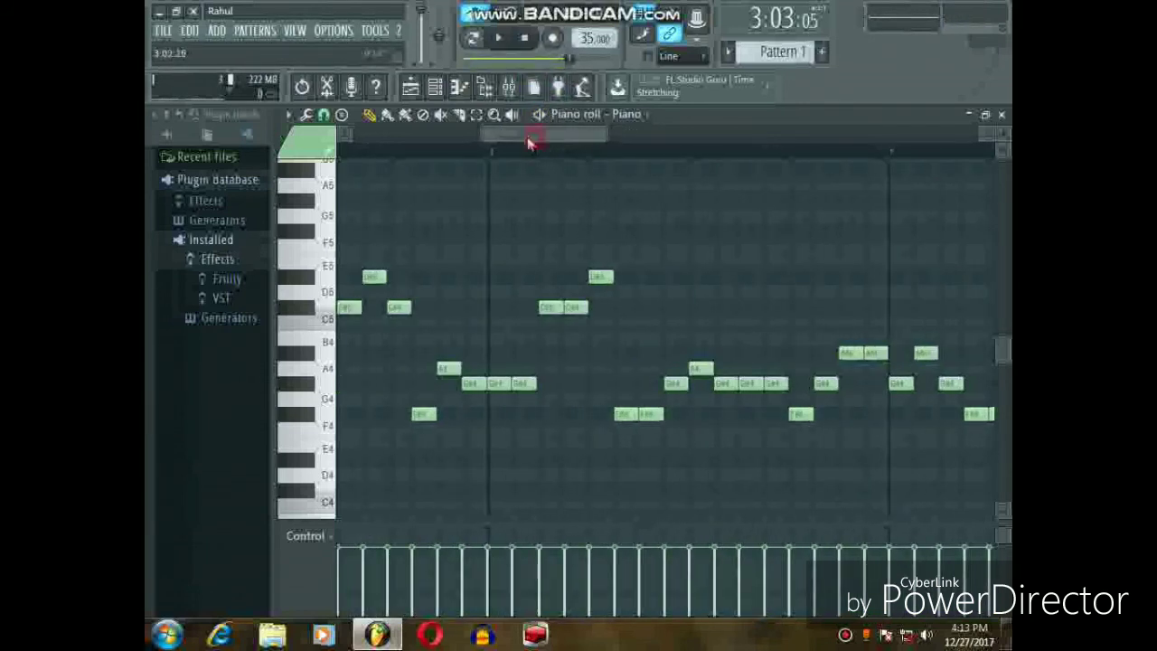
pyautogui.hscroll(-3, 537, 135)
pyautogui.moveTo(589, 138); pyautogui.dragTo(658, 137)
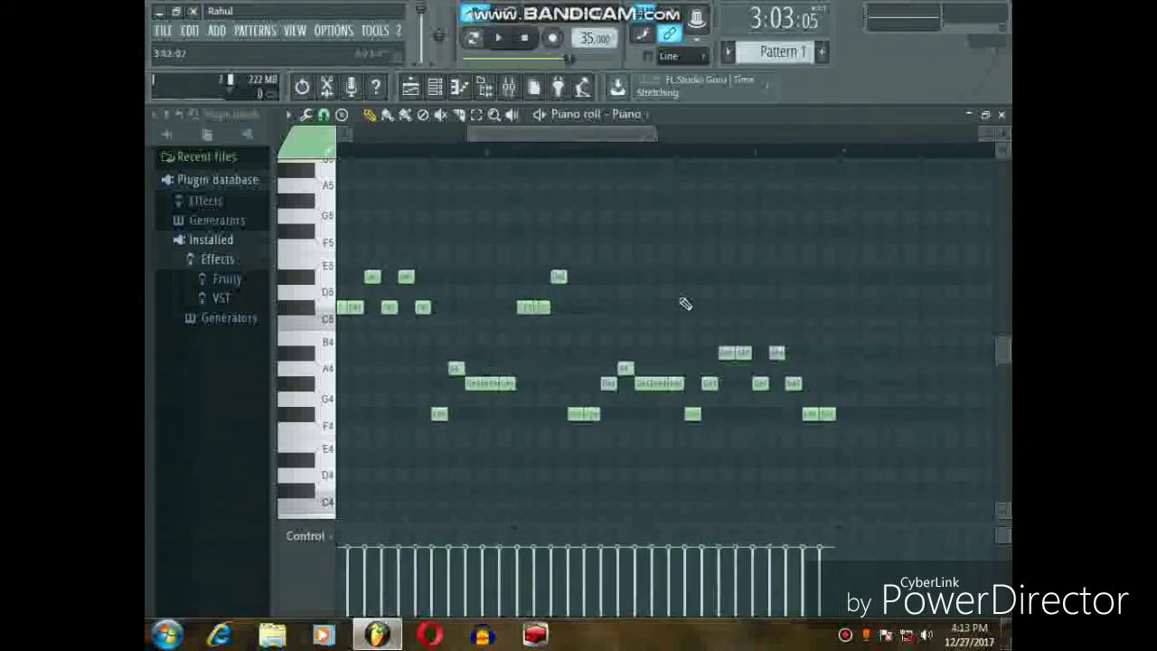
pyautogui.moveTo(887, 467); pyautogui.dragTo(530, 256)
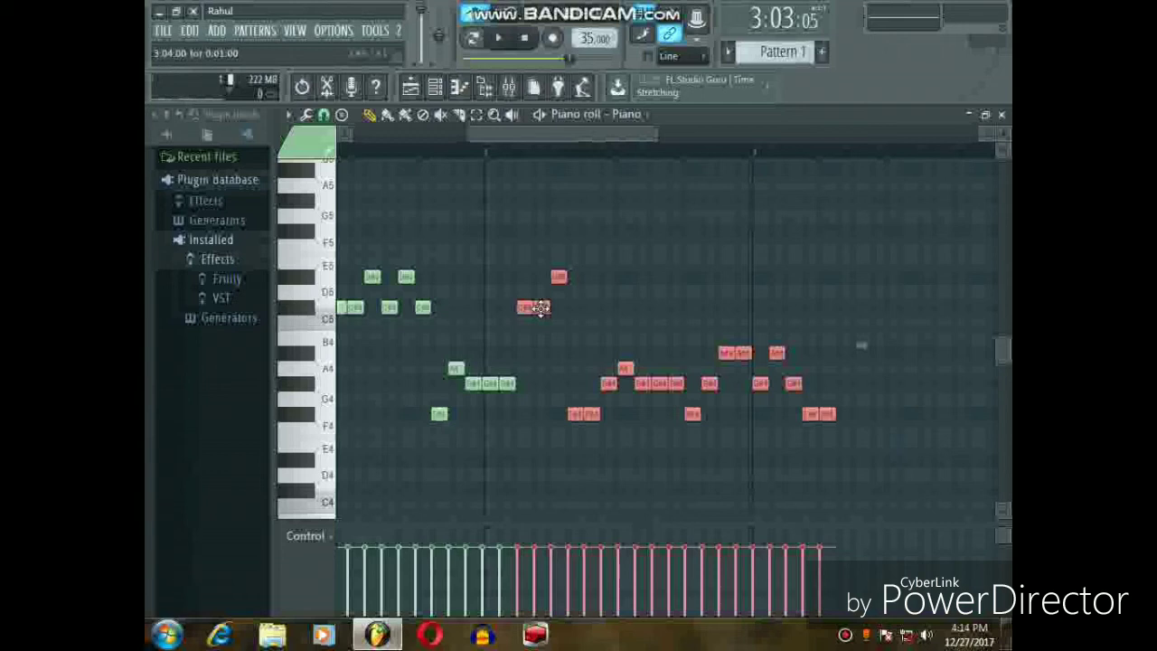
pyautogui.moveTo(538, 308); pyautogui.dragTo(862, 313)
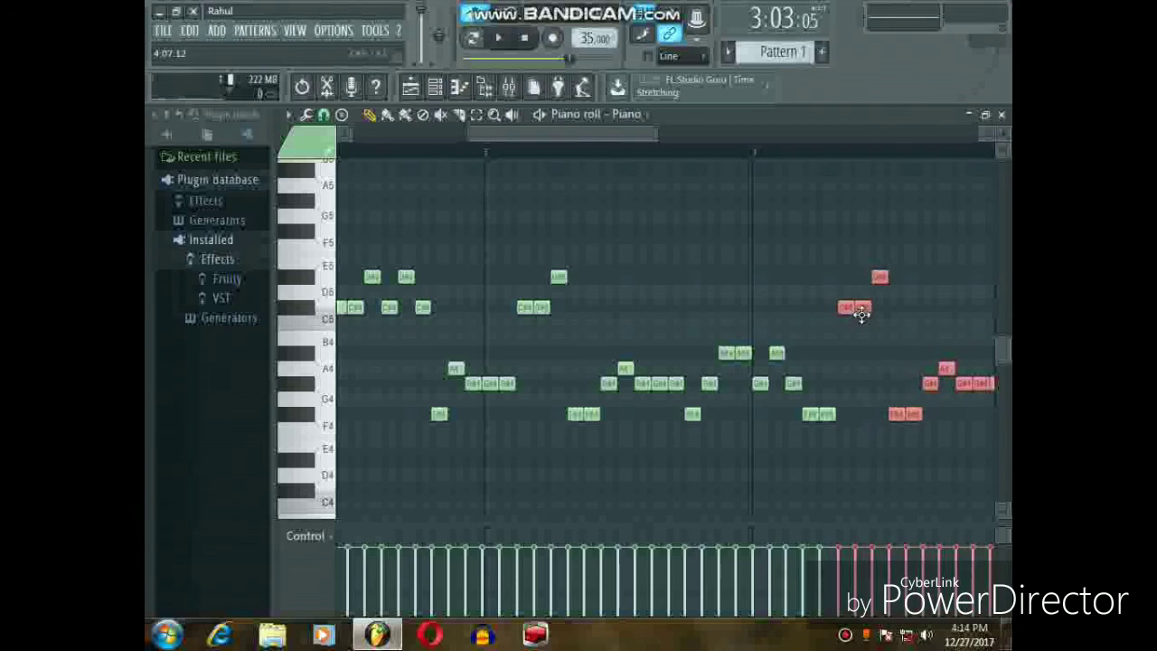
# Play the complete pattern from bar 1 through the last copied phrase, pause it, and close the piano roll.
pyautogui.click(545, 137)
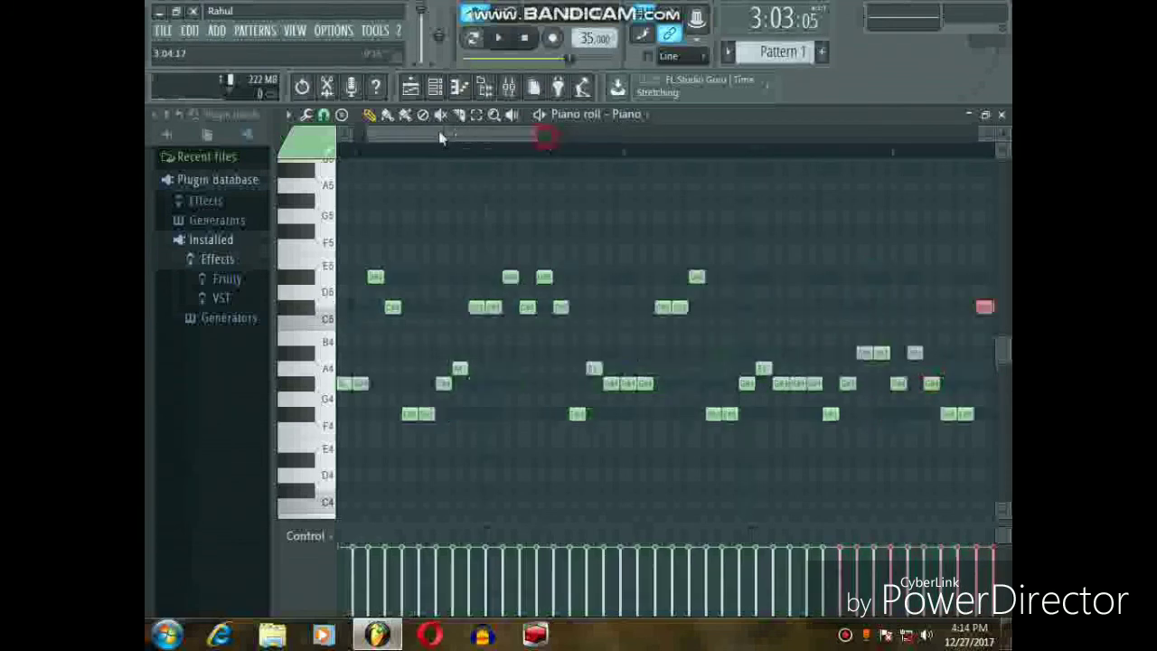
pyautogui.click(495, 44)
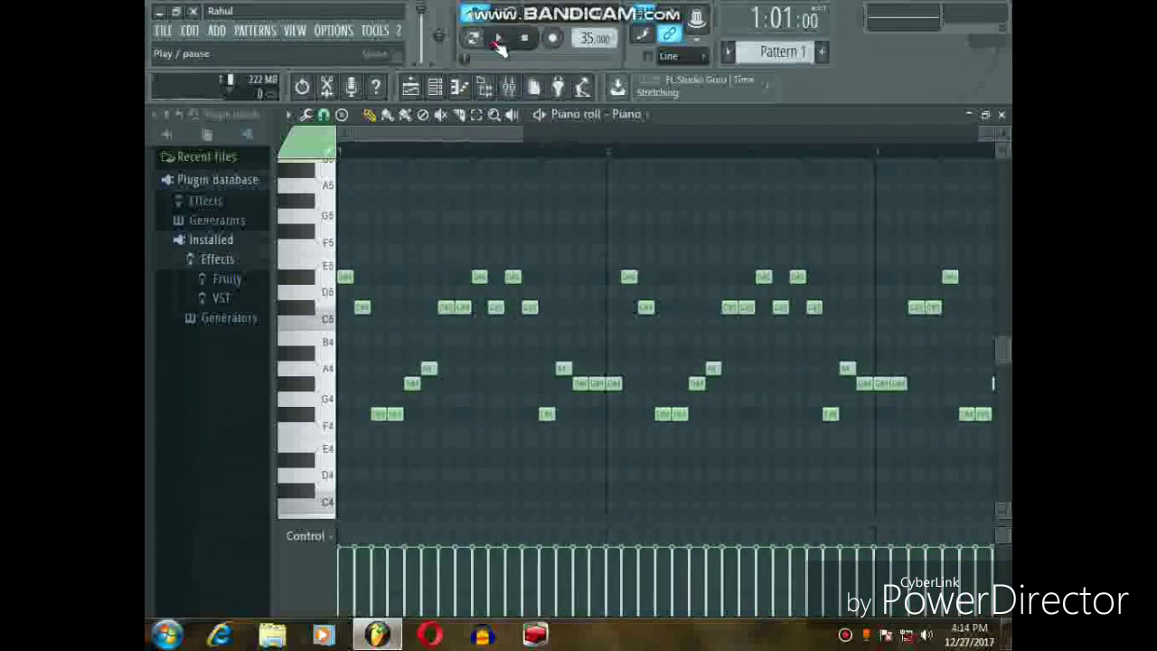
pyautogui.click(497, 40)
pyautogui.moveTo(524, 134); pyautogui.dragTo(742, 133)
pyautogui.hotkey('ctrl', 'd')
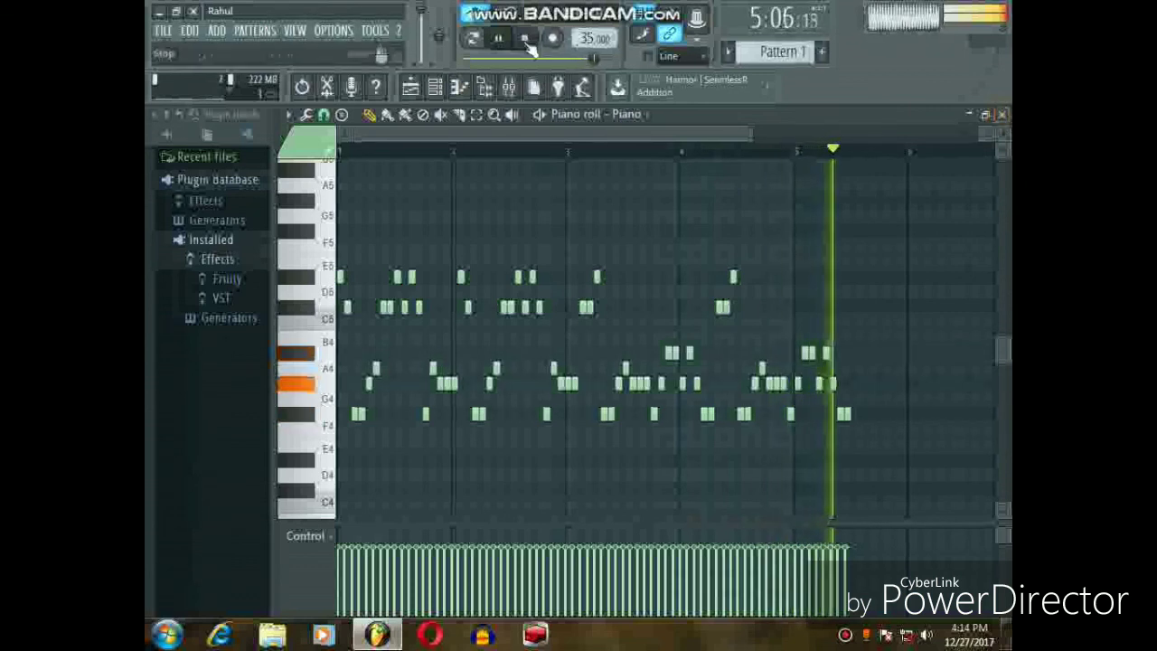
pyautogui.click(499, 40)
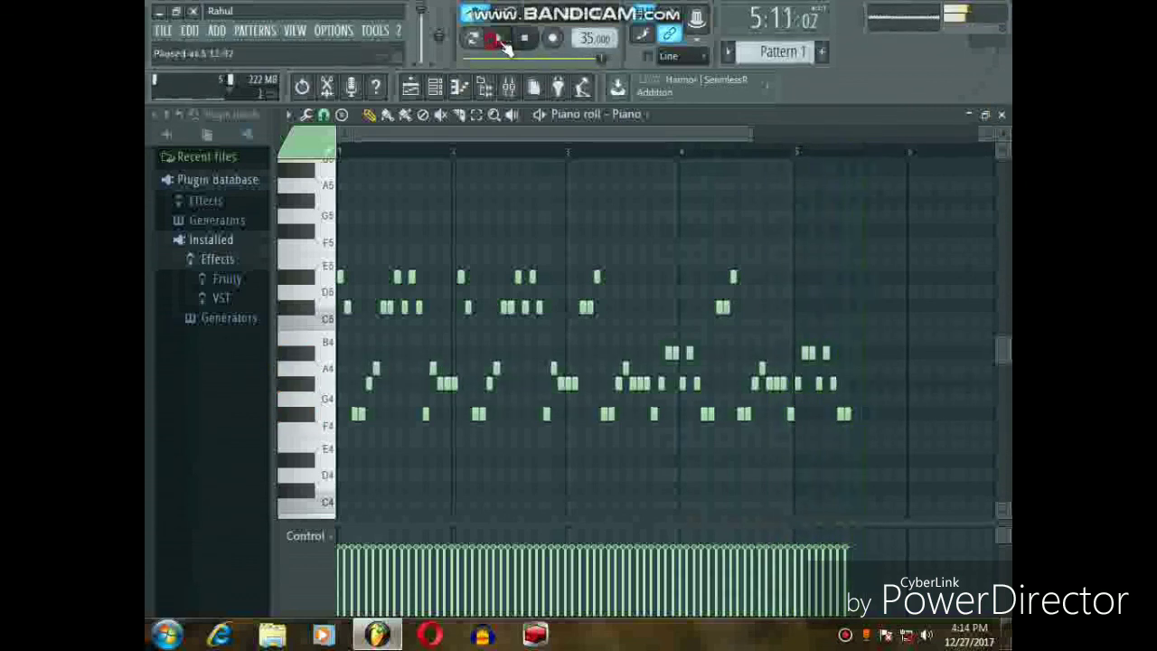
pyautogui.click(1001, 115)
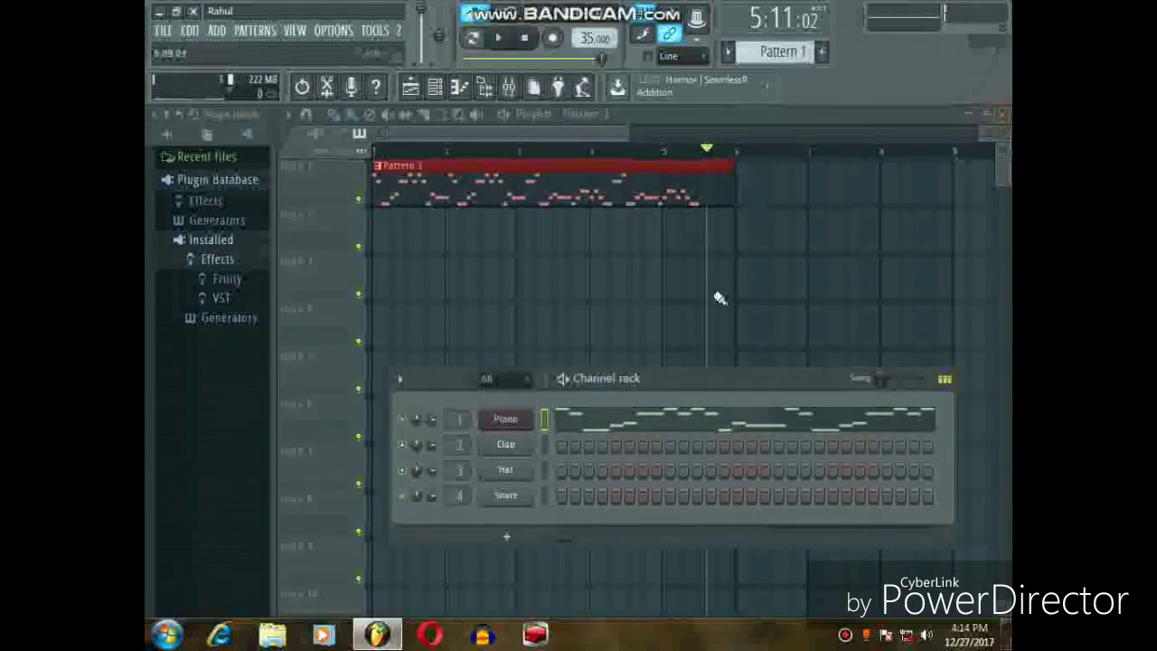
pyautogui.moveTo(708, 390); pyautogui.dragTo(437, 391)
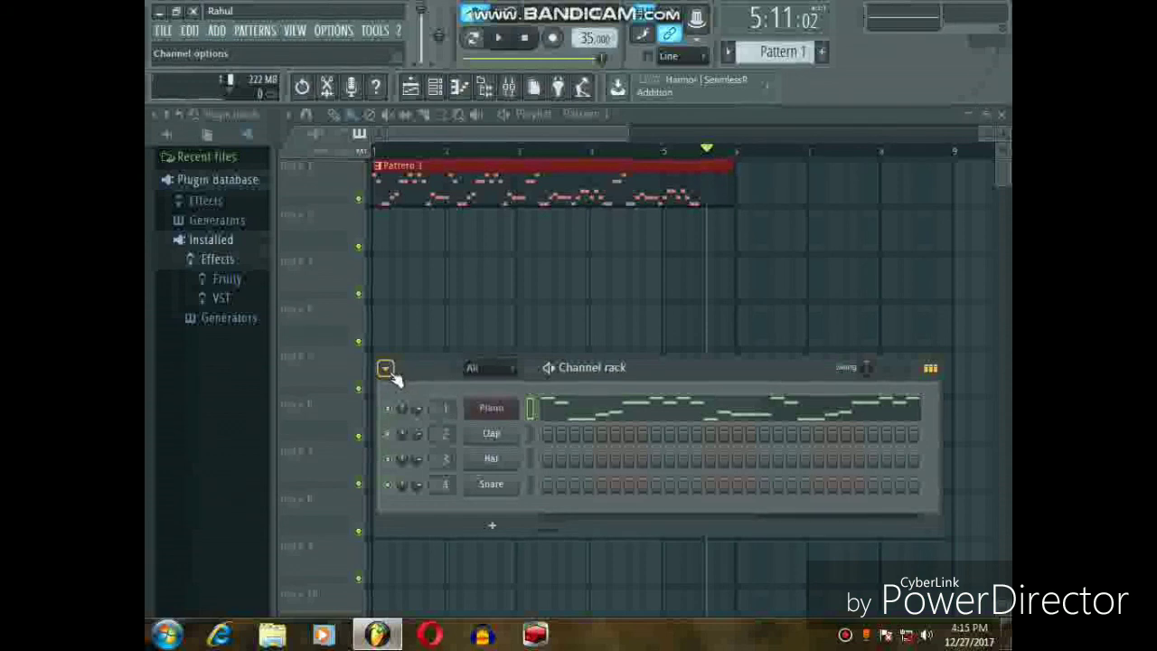
pyautogui.click(845, 635)
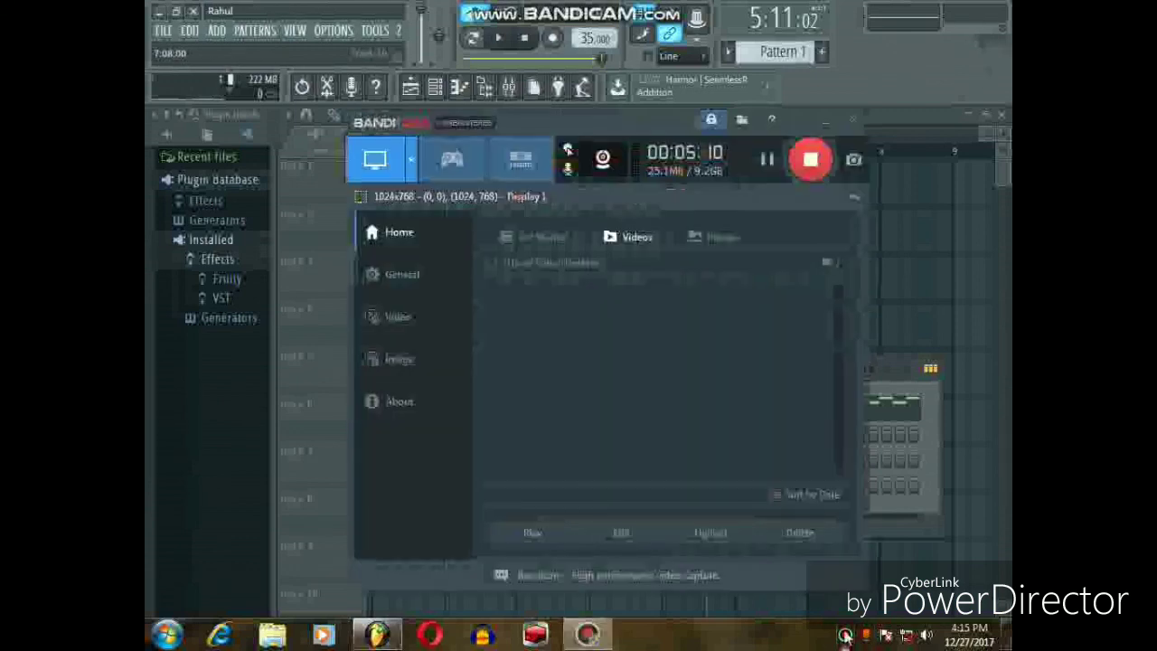